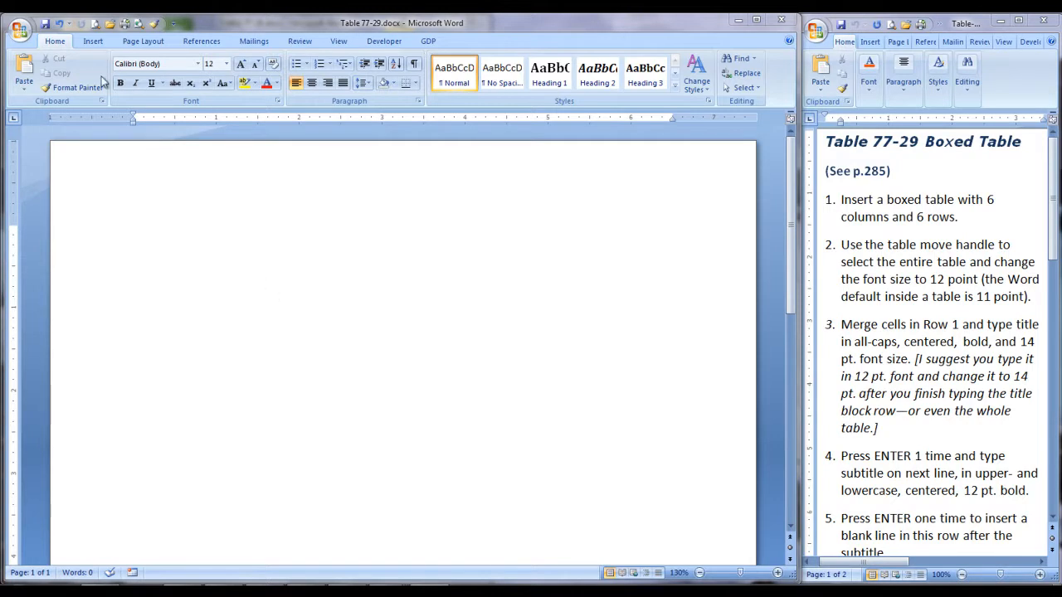
# Insert a table with 6 columns and 6 rows in the blank document.
pyautogui.click(93, 43)
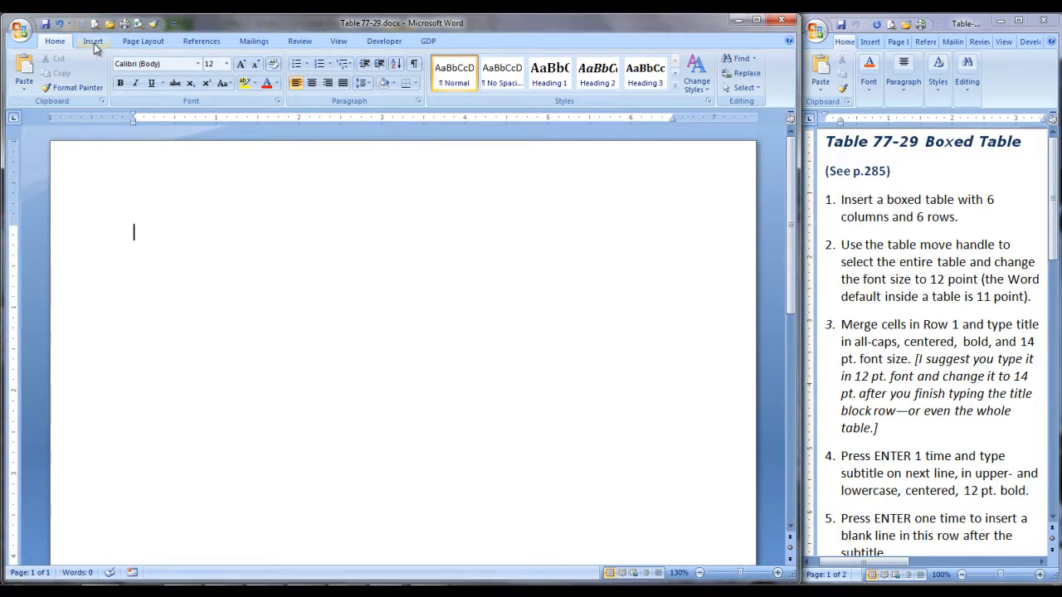
pyautogui.click(94, 43)
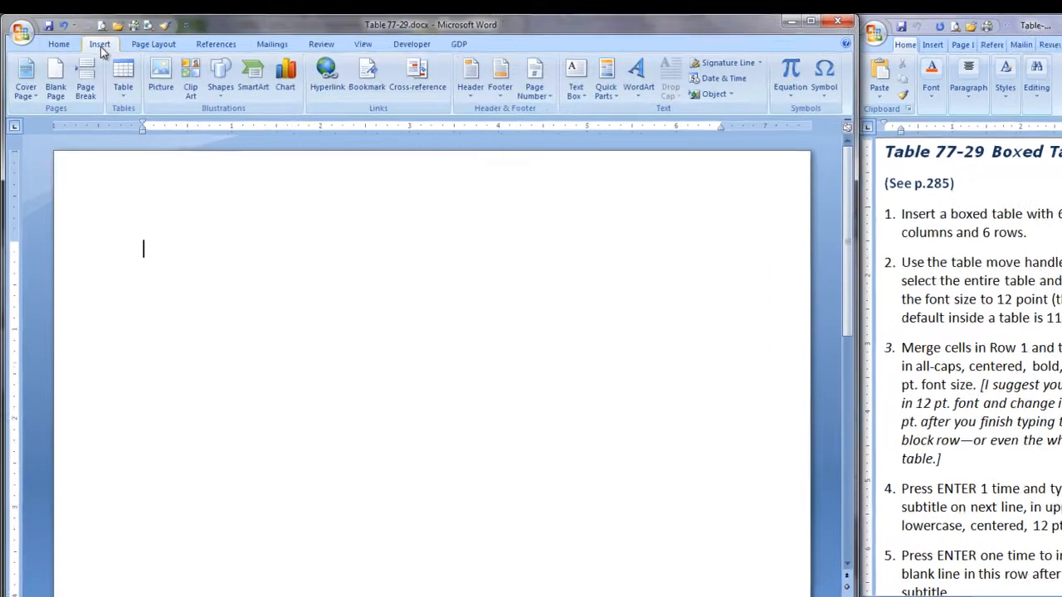
pyautogui.click(115, 90)
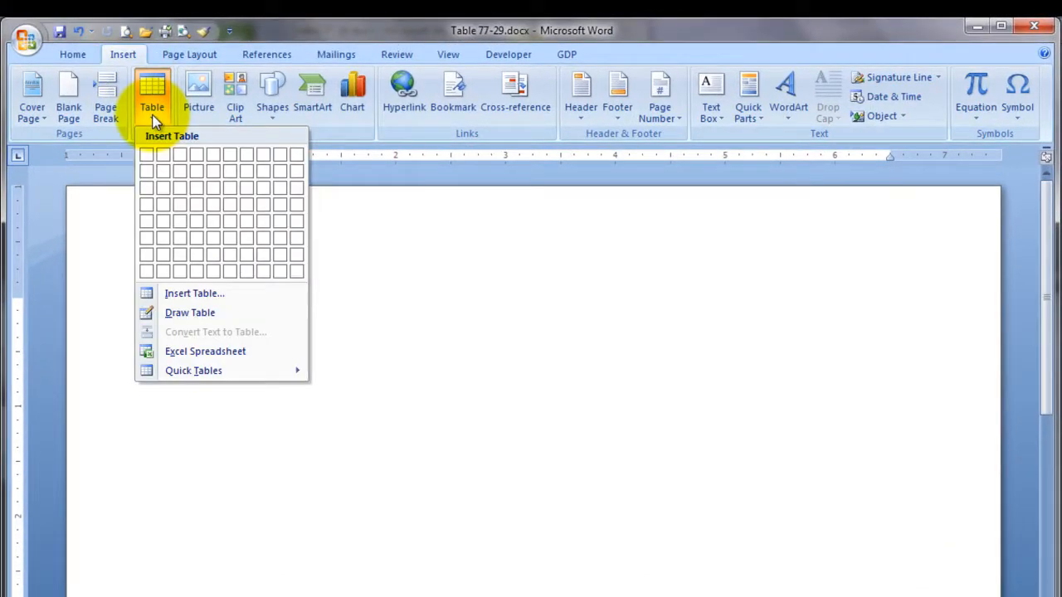
pyautogui.click(195, 293)
pyautogui.click(613, 320)
pyautogui.click(614, 339)
pyautogui.click(614, 339)
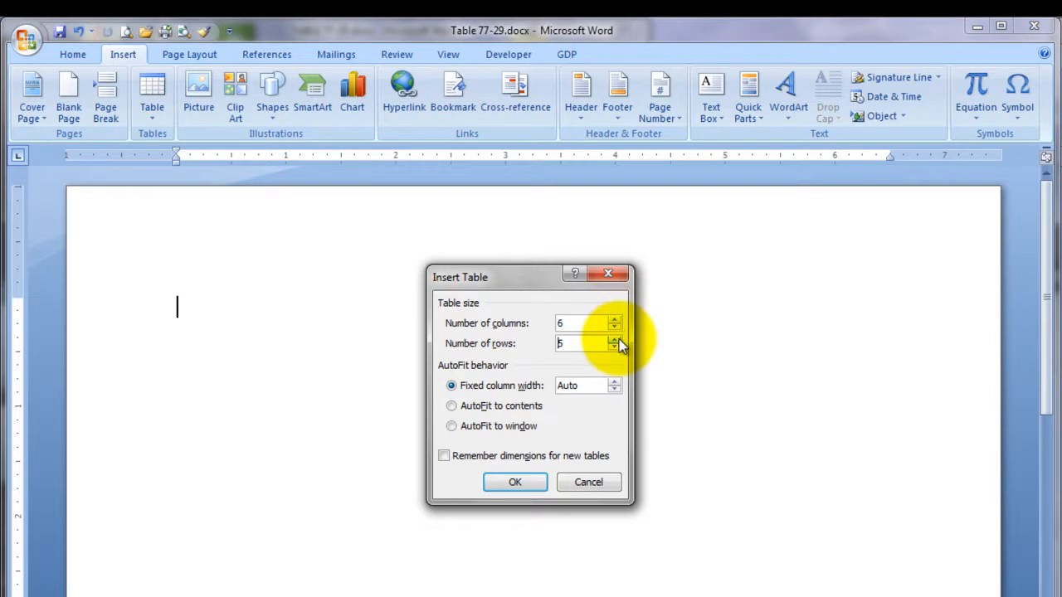
pyautogui.click(515, 485)
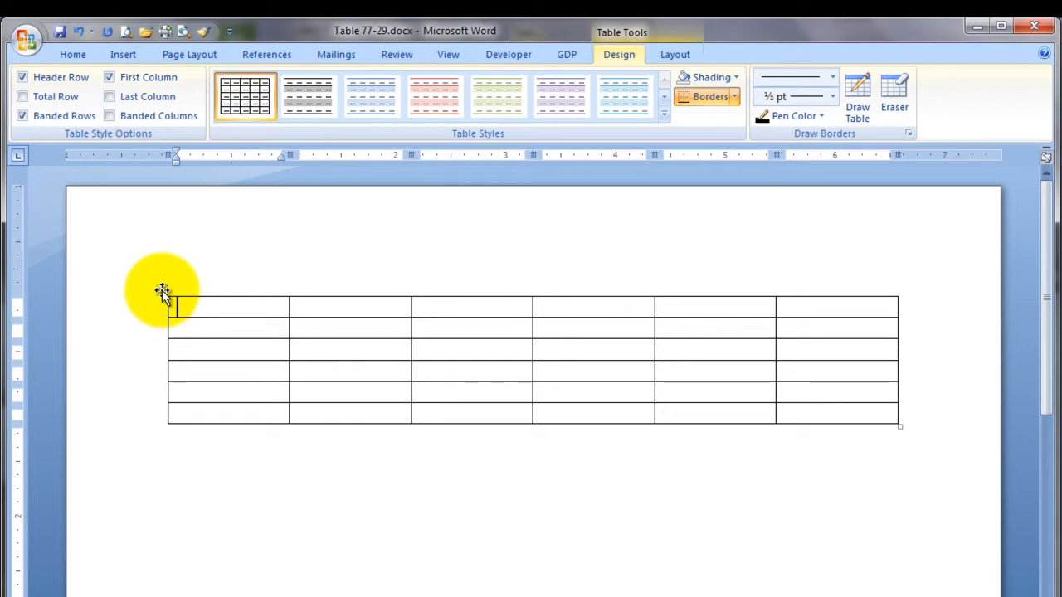
# Set the font size of the entire table to 12 point.
pyautogui.click(162, 292)
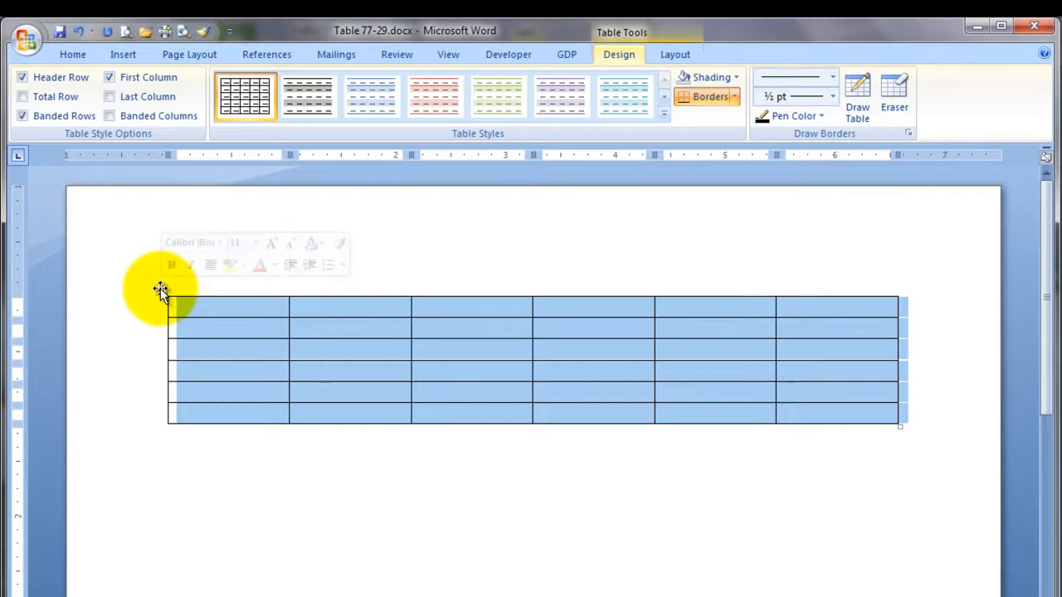
pyautogui.click(257, 243)
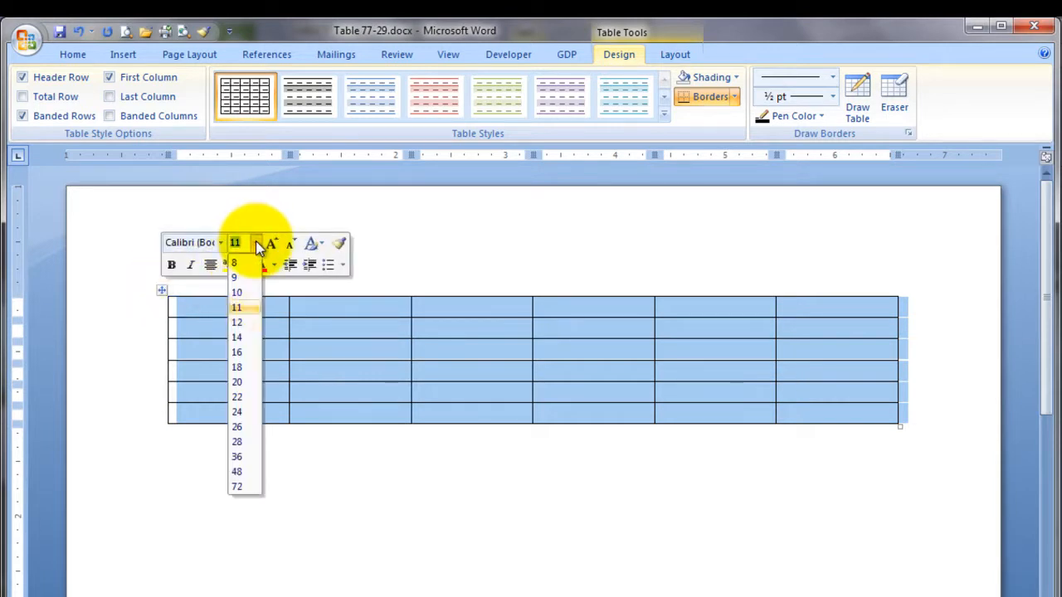
pyautogui.click(242, 322)
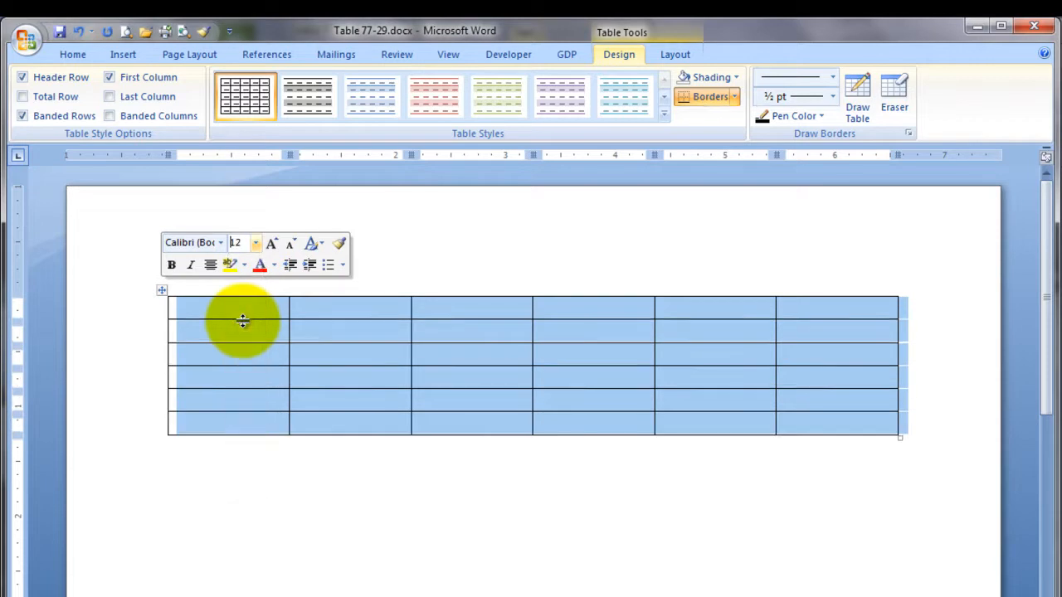
# Merge all cells of the table's first row into one cell.
pyautogui.click(147, 319)
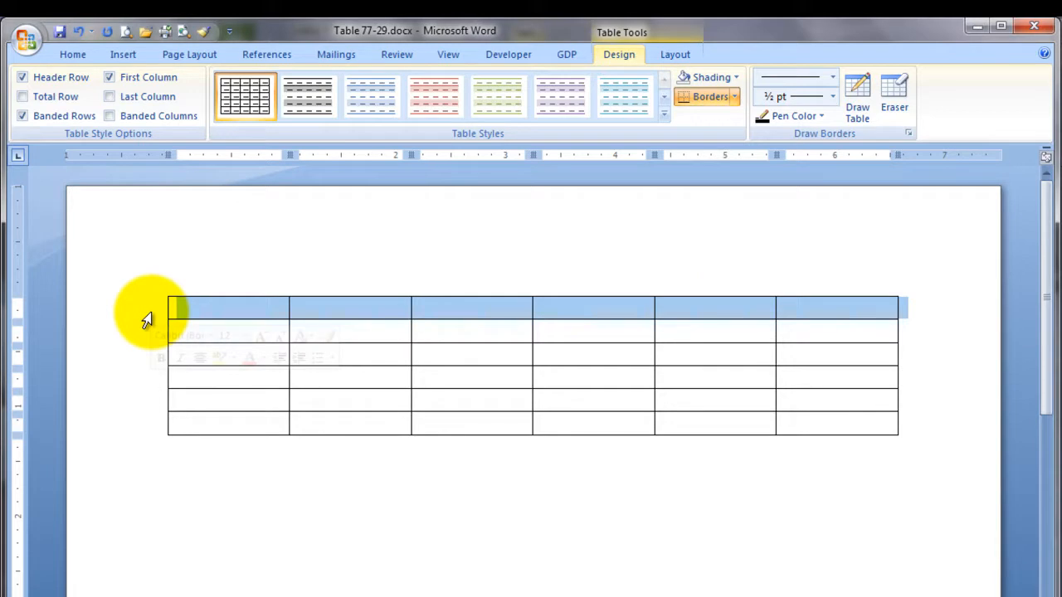
pyautogui.rightClick(327, 312)
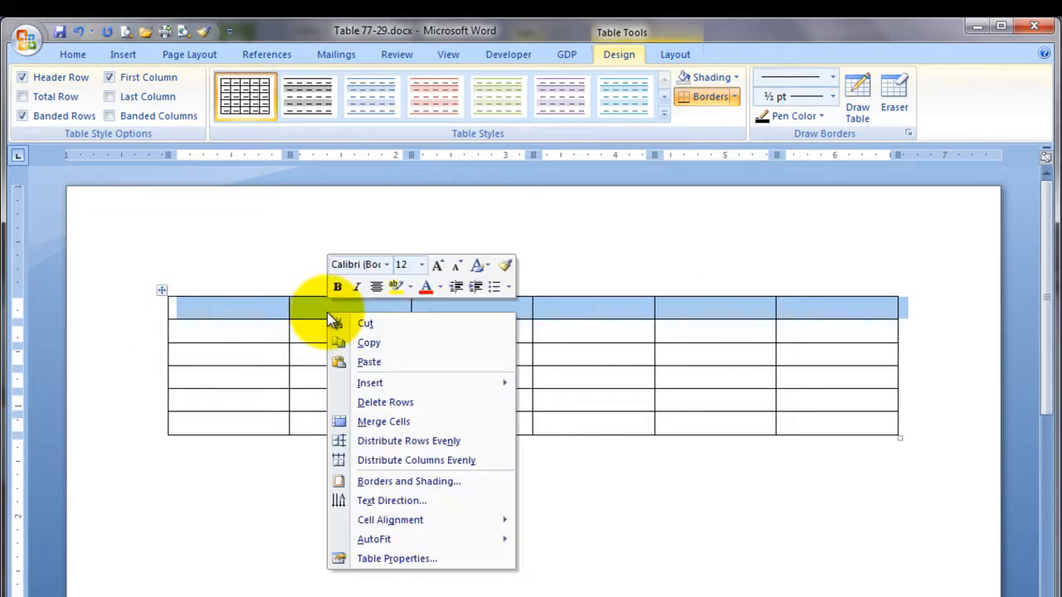
pyautogui.click(400, 424)
# Enter the title "INSURED ACCOUNT DEPOSITS" in the merged first row, centered and bold.
pyautogui.click(525, 310)
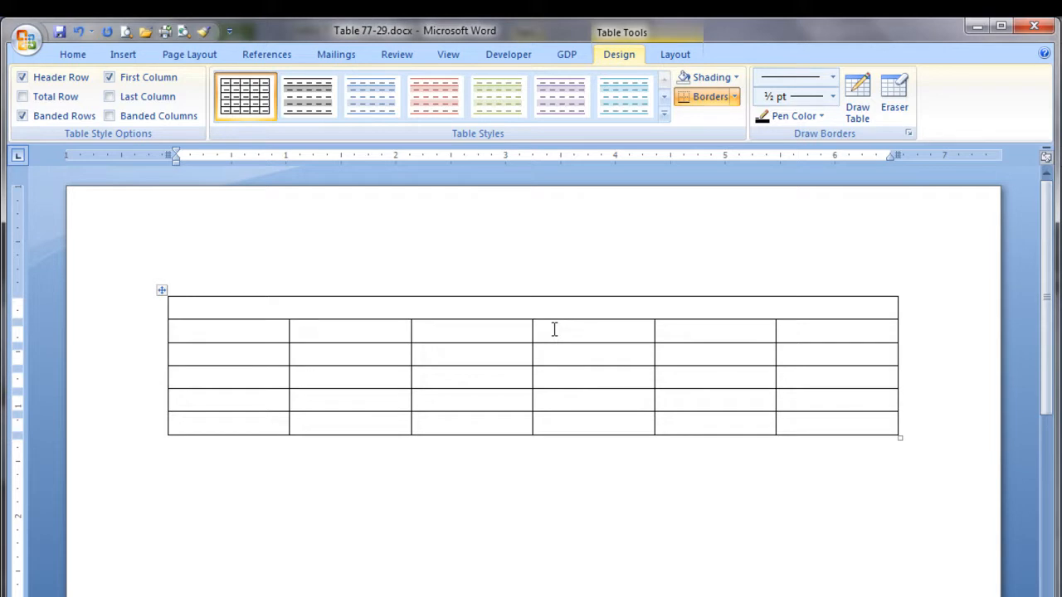
pyautogui.write('INSURED ACCOU')
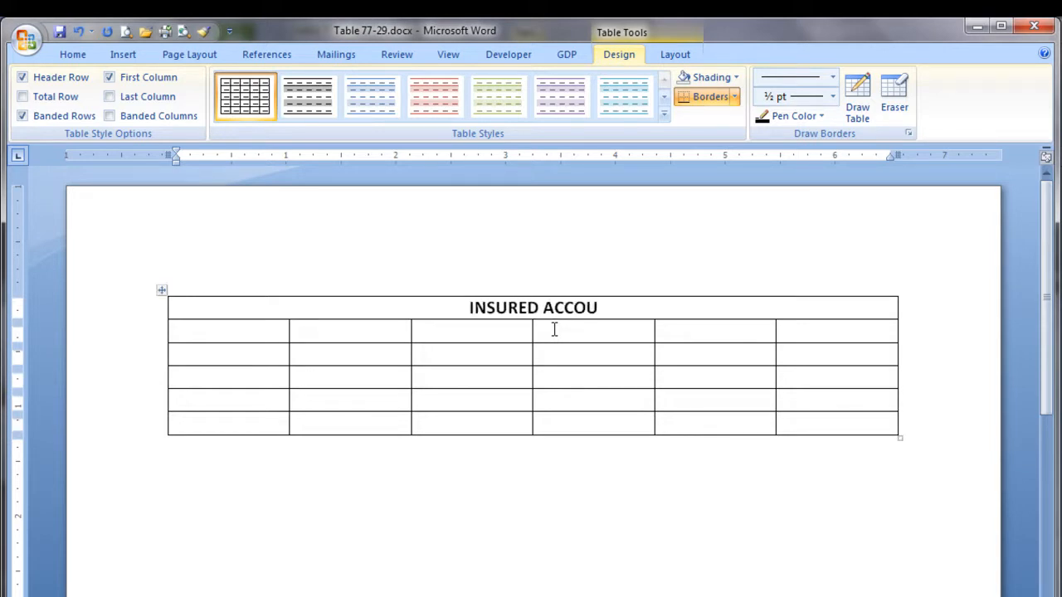
pyautogui.write('NT DEPOSITS')
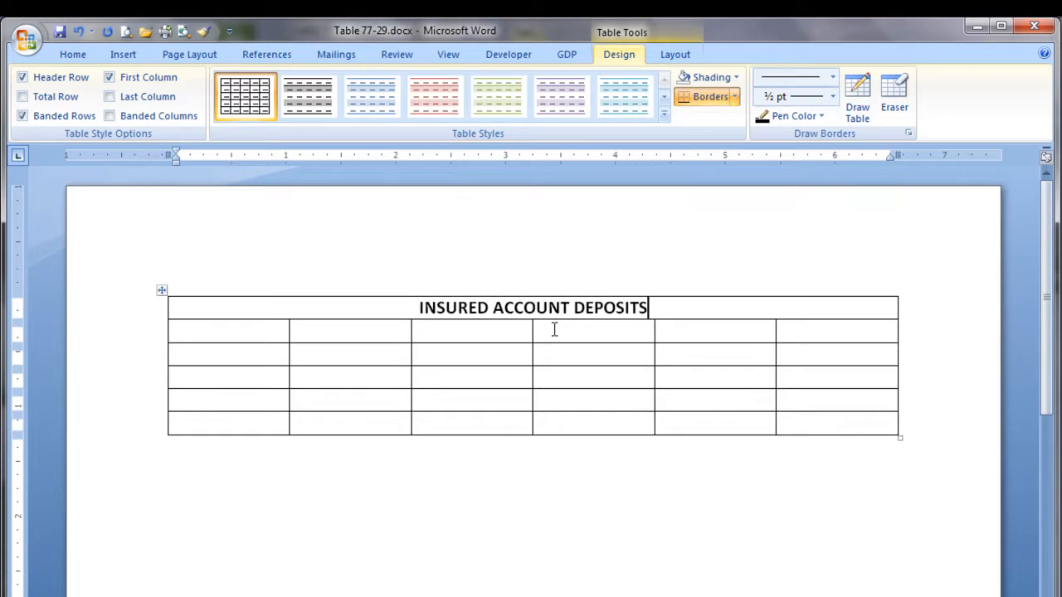
# Add a subtitle line starting with "For" and the two account holders' names under the title, followed by a blank line.
pyautogui.press('Return')
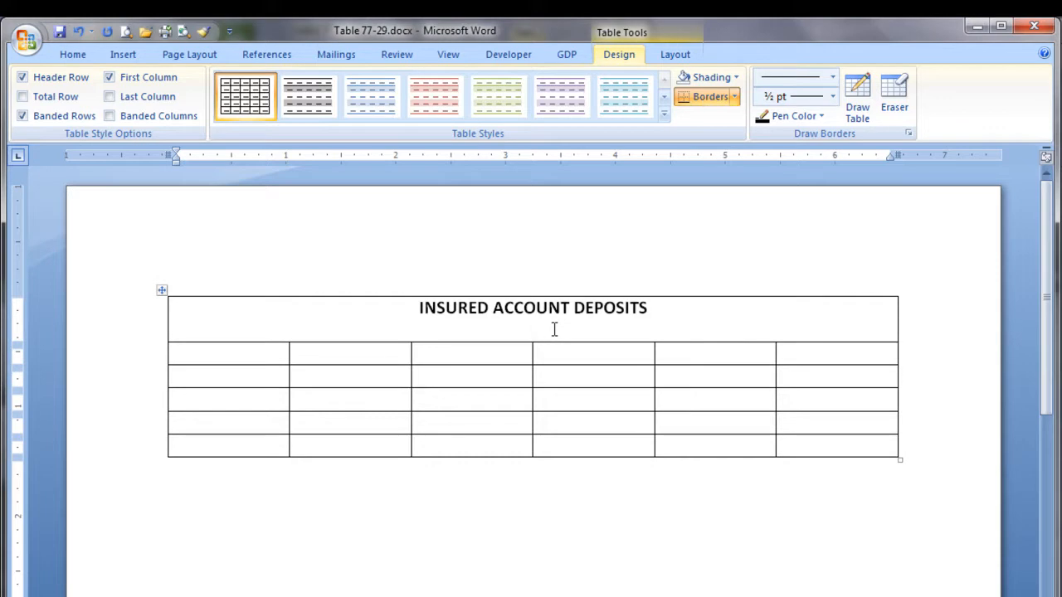
pyautogui.write('For Melanie and')
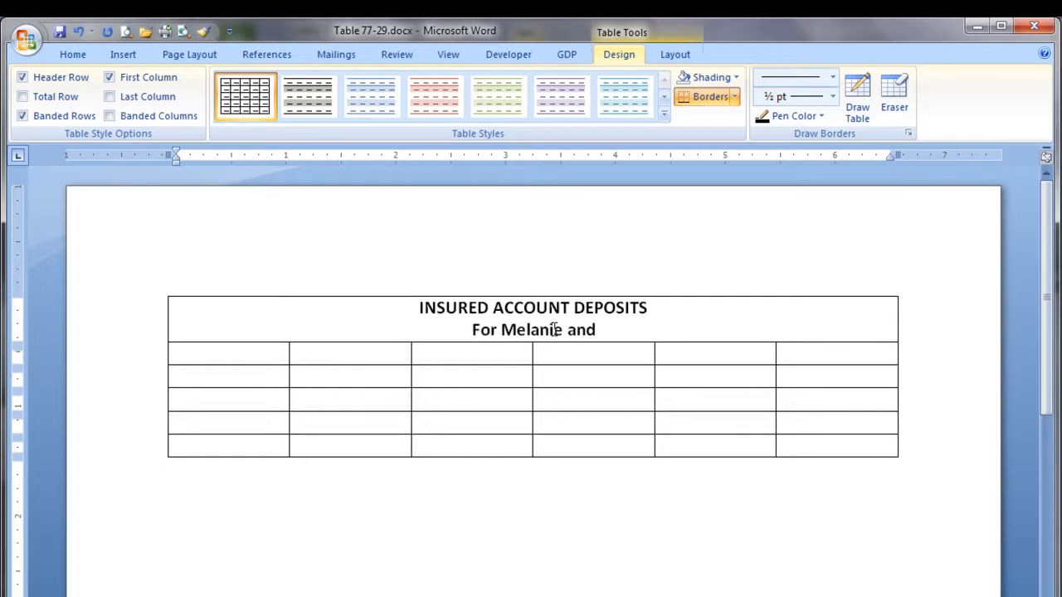
pyautogui.write(' Frank Bush')
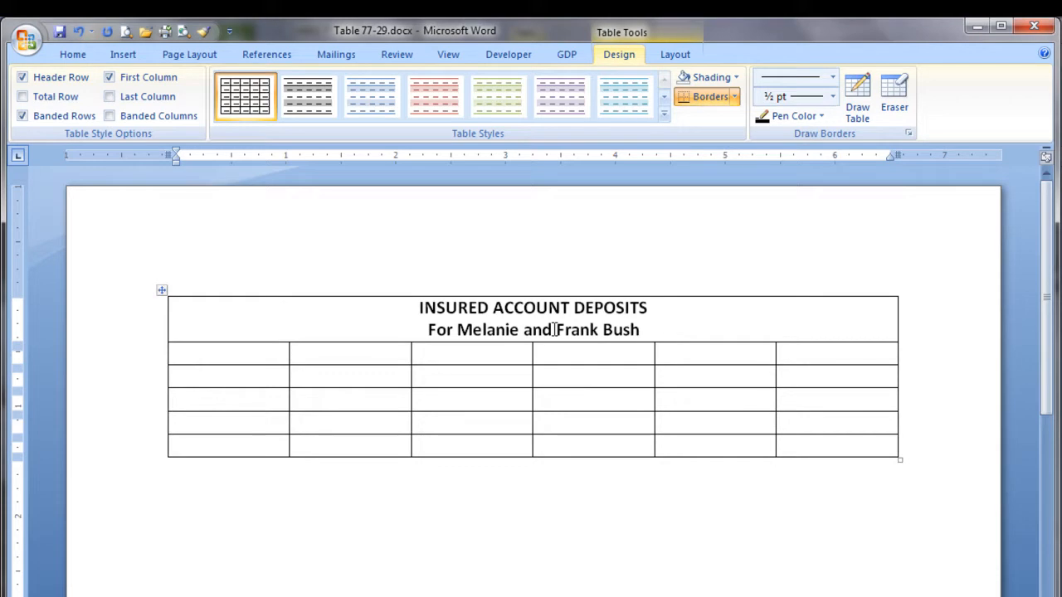
pyautogui.press('Return')
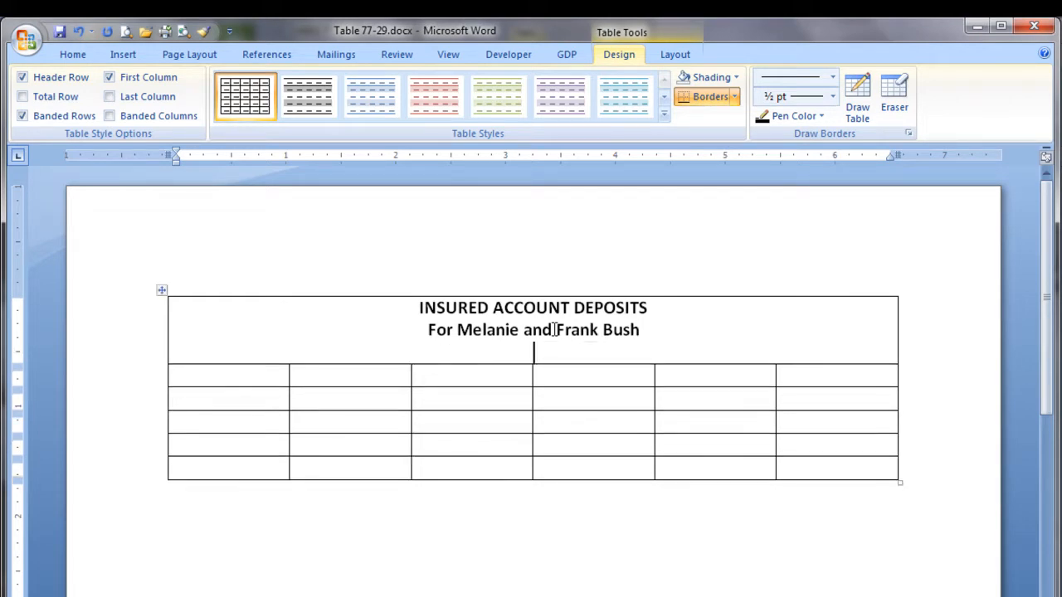
# Set the font size of the title line "INSURED ACCOUNT DEPOSITS" to 14 point.
pyautogui.click(418, 308)
pyautogui.moveTo(417, 308); pyautogui.dragTo(620, 309)
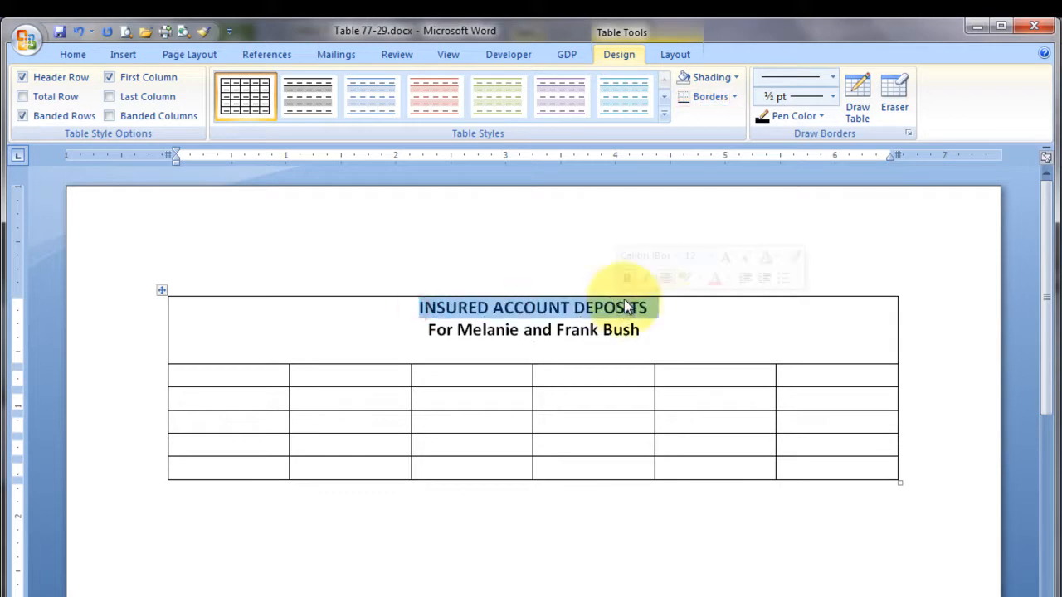
pyautogui.click(710, 257)
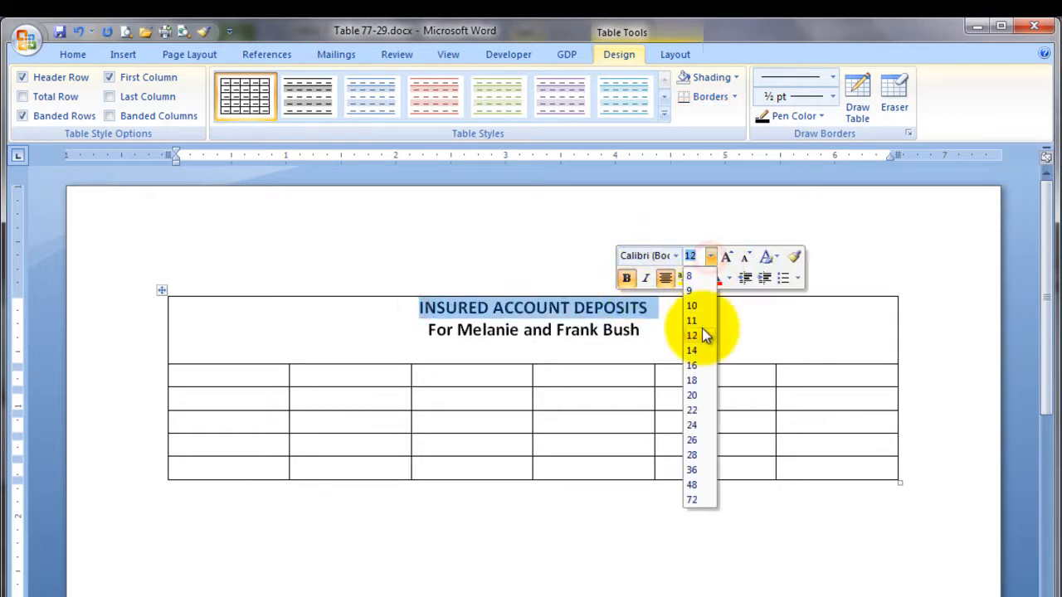
pyautogui.click(702, 350)
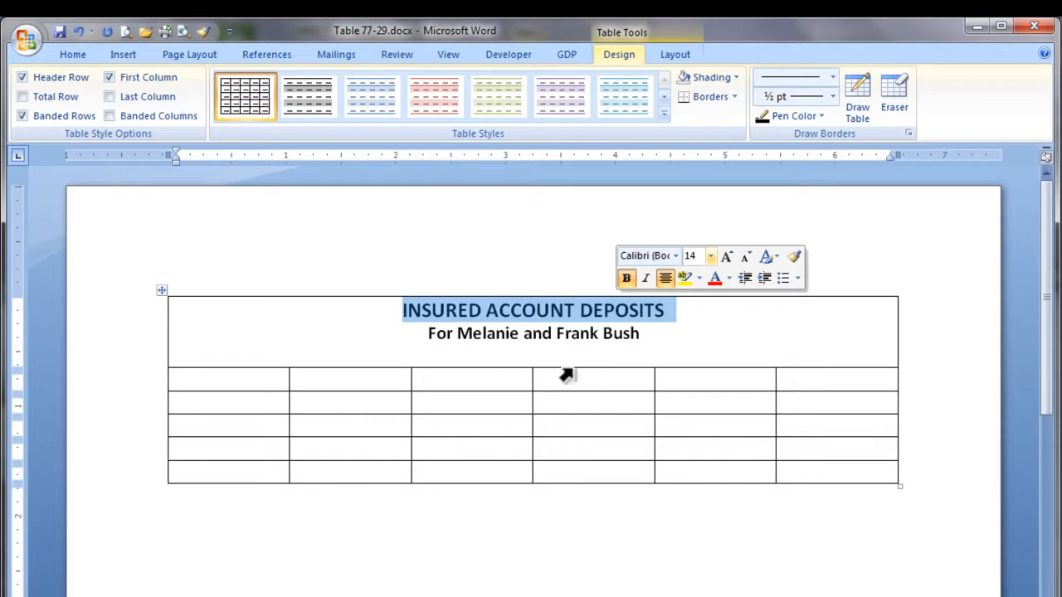
# Merge the six cells of the table's second row in adjacent pairs to form three wider heading cells.
pyautogui.click(197, 384)
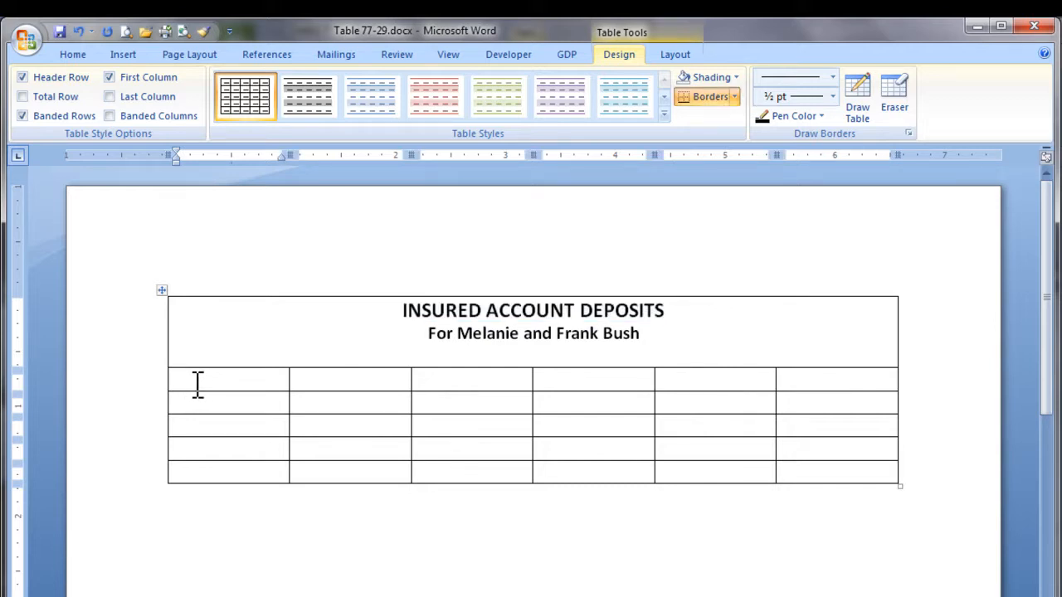
pyautogui.click(189, 381)
pyautogui.moveTo(292, 384); pyautogui.dragTo(317, 384)
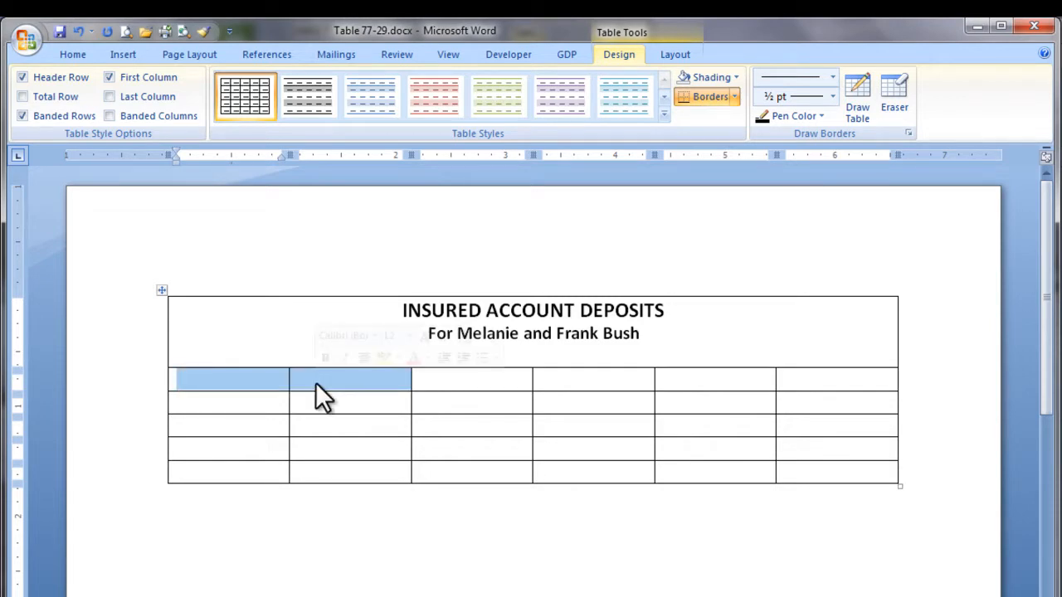
pyautogui.rightClick(315, 384)
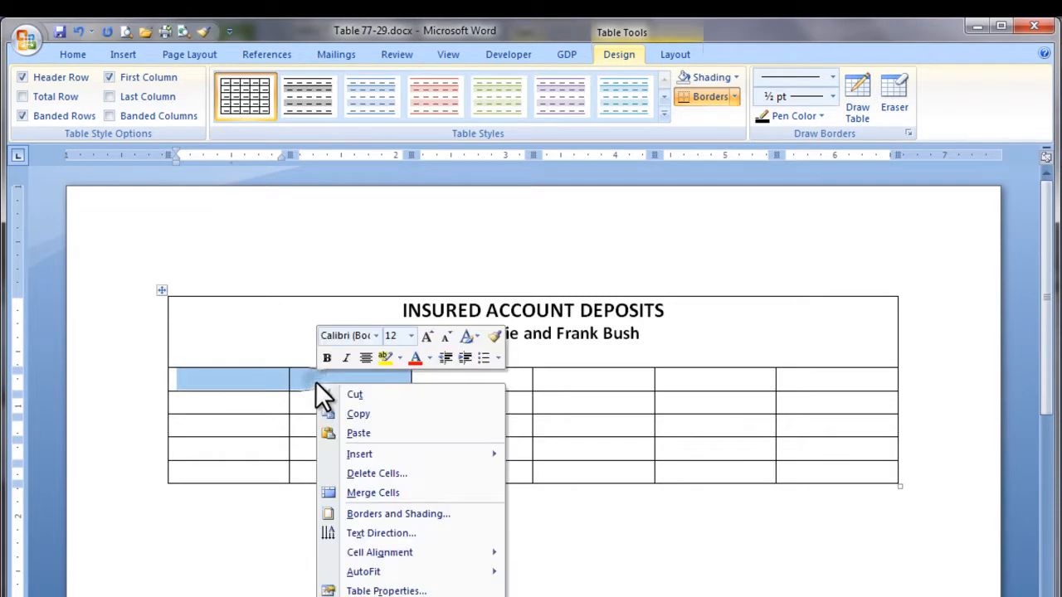
pyautogui.click(387, 493)
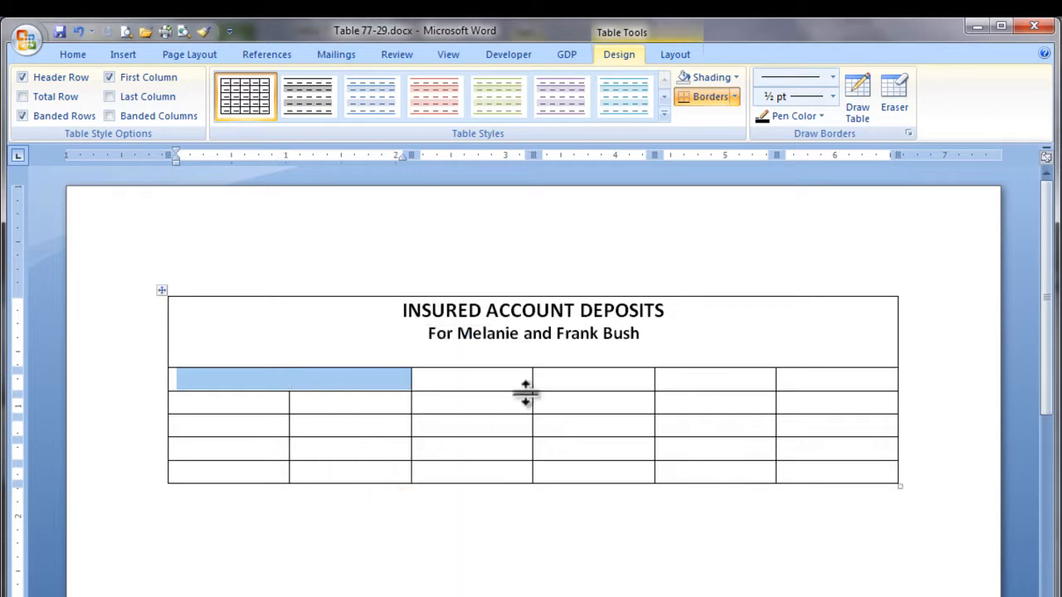
pyautogui.moveTo(501, 388); pyautogui.dragTo(559, 384)
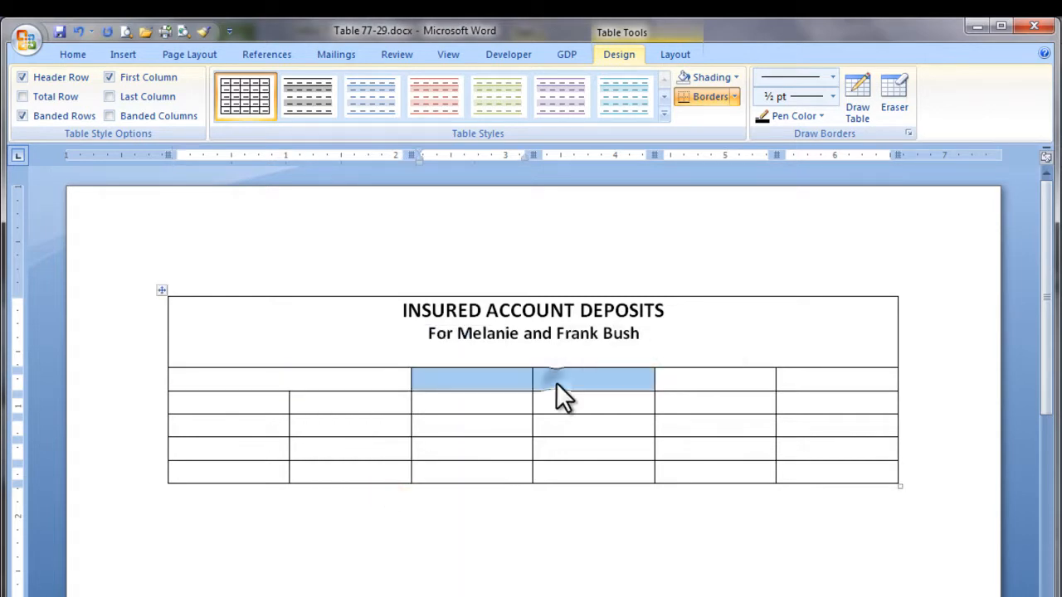
pyautogui.rightClick(555, 383)
pyautogui.click(606, 493)
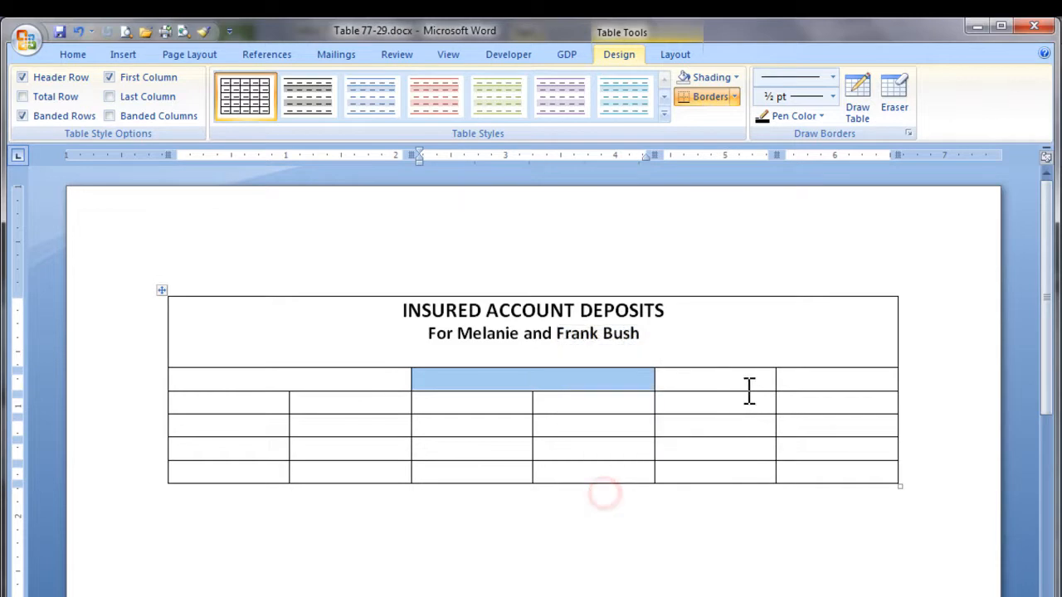
pyautogui.moveTo(739, 384); pyautogui.dragTo(789, 384)
pyautogui.rightClick(790, 377)
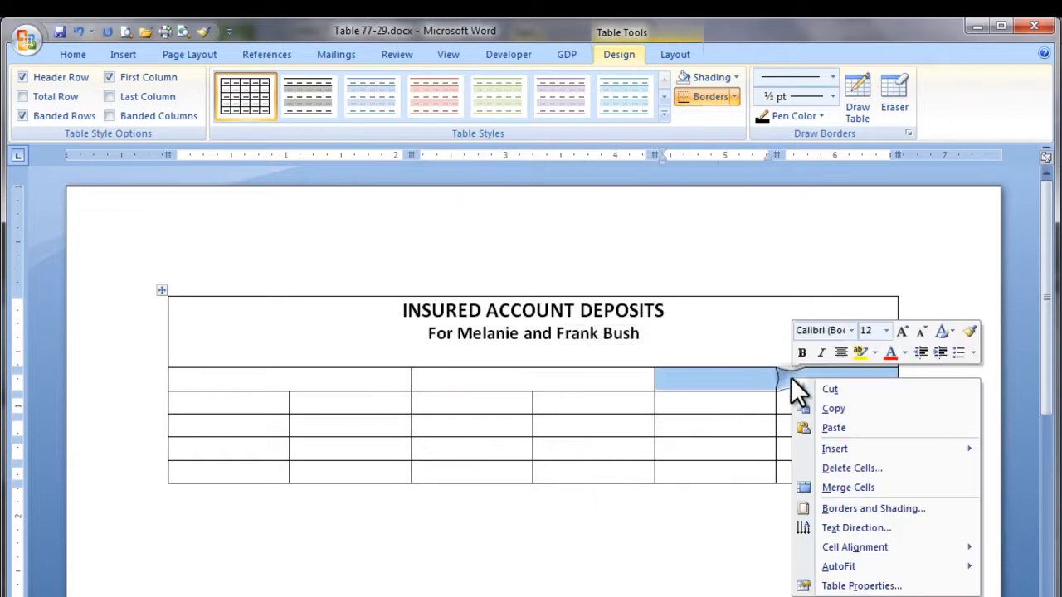
pyautogui.click(829, 487)
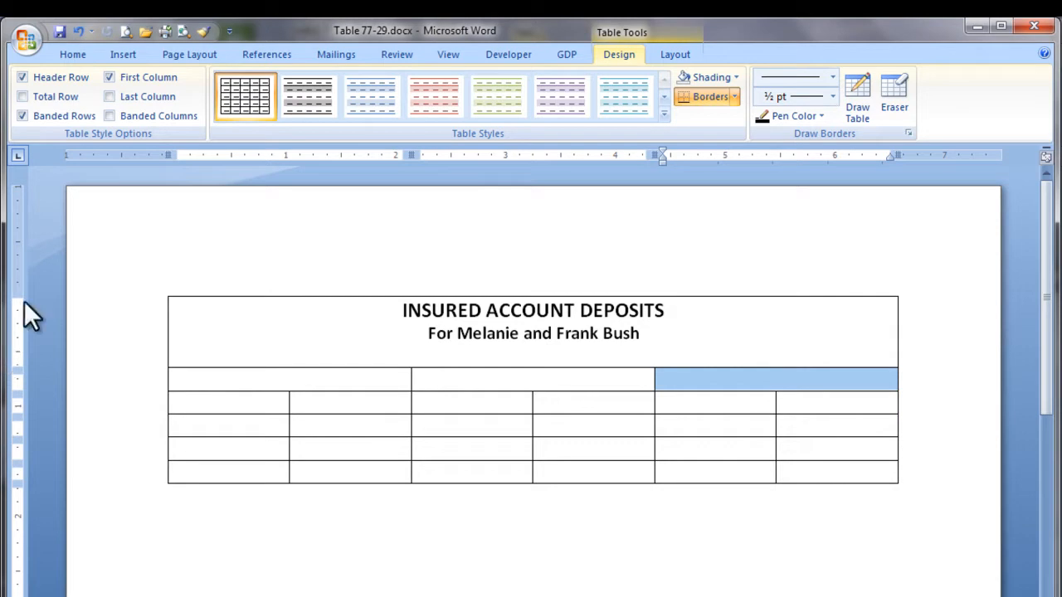
# Format the three merged cells of the second row as bold and centered.
pyautogui.click(146, 386)
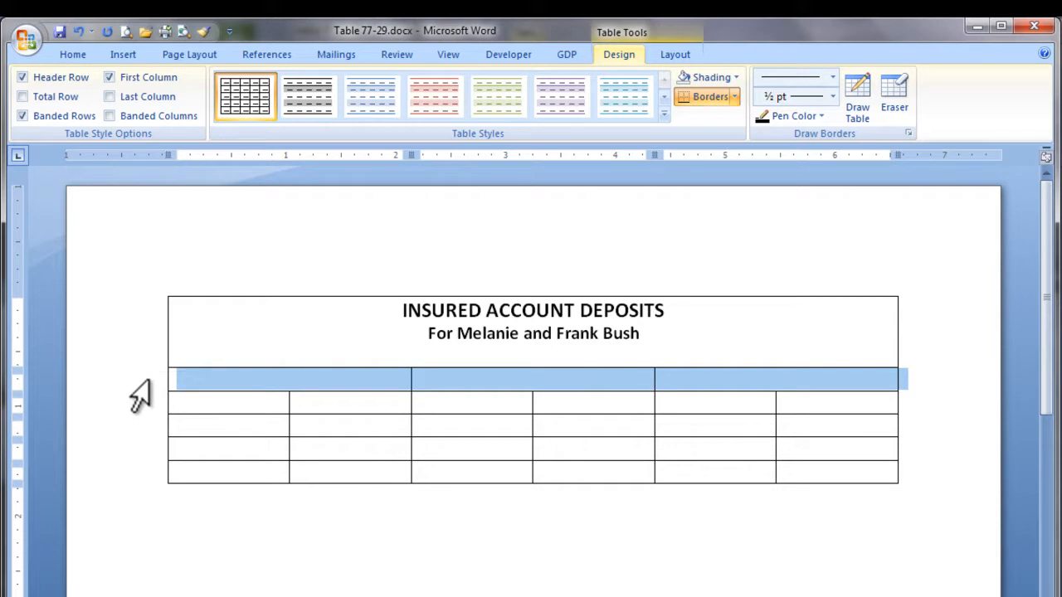
pyautogui.click(277, 382)
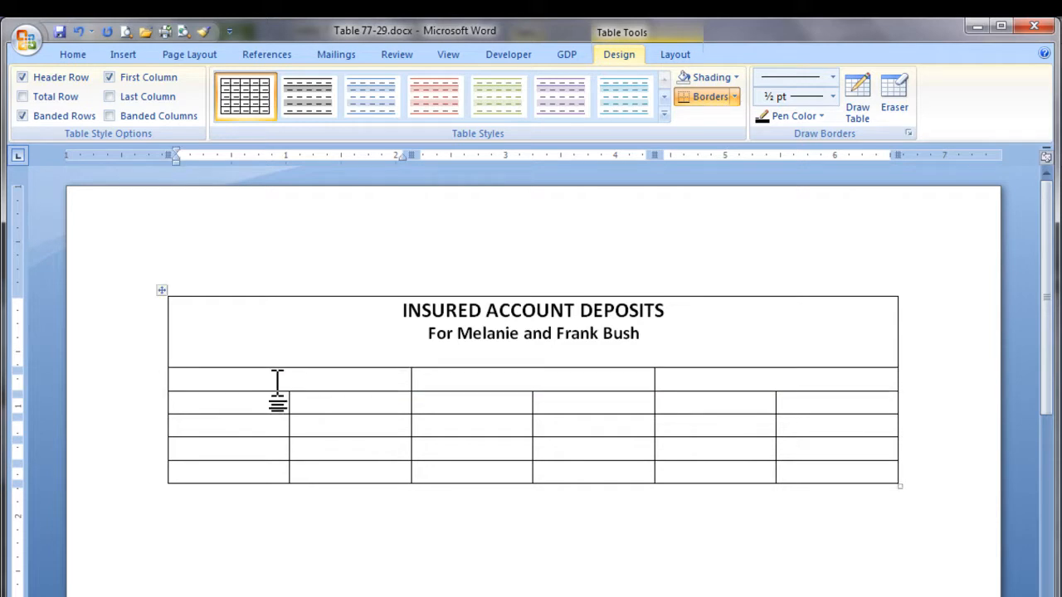
pyautogui.click(122, 387)
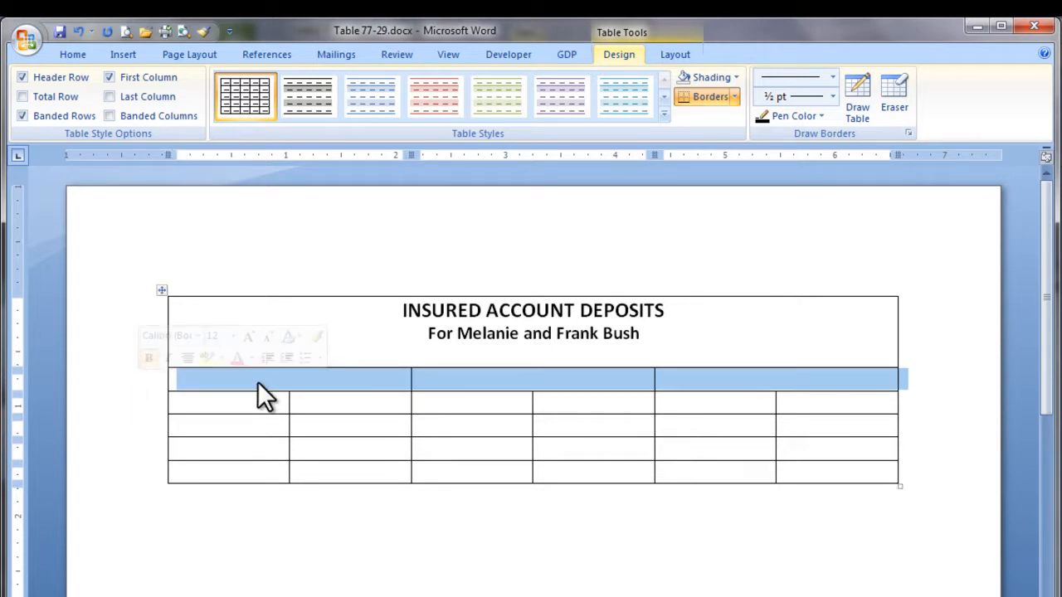
pyautogui.click(280, 383)
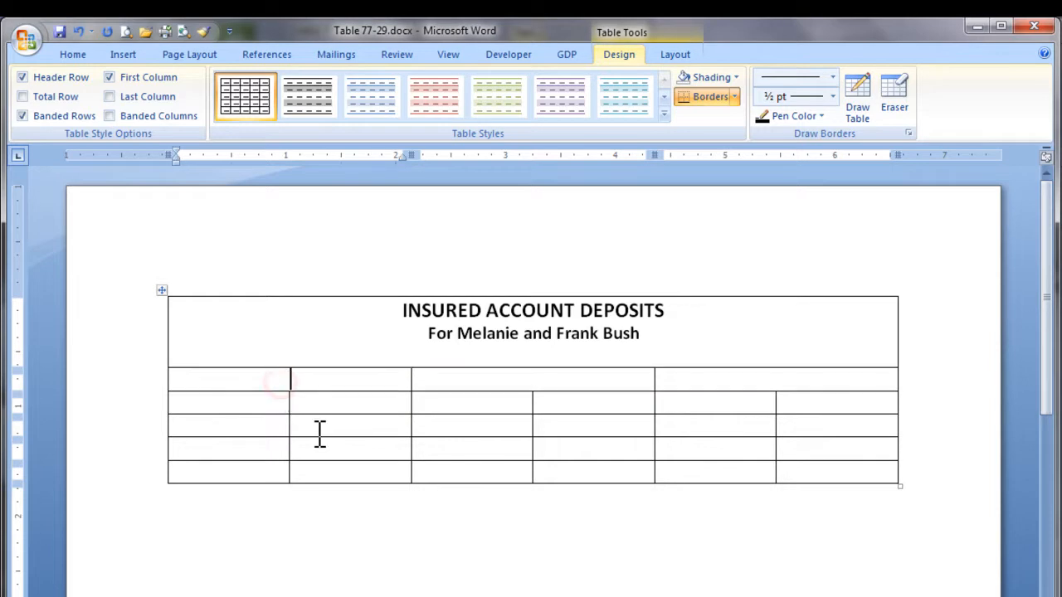
# Enter the headings "First World Savings", "Individual Account" and "Retirement Account" in the second row's three merged cells.
pyautogui.write('First Wor')
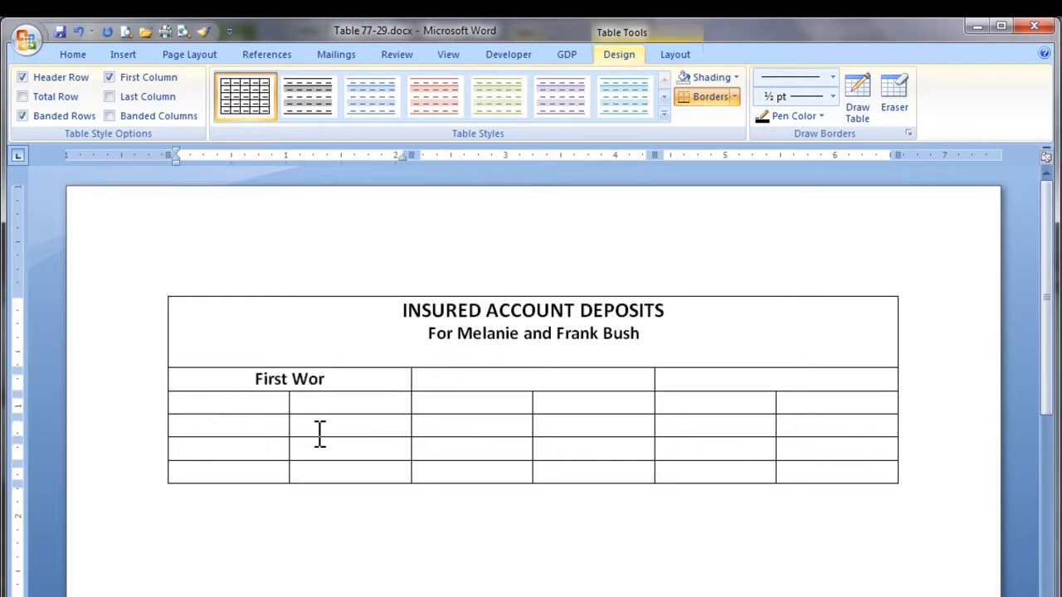
pyautogui.write('ld Savings')
pyautogui.press('Tab')
pyautogui.write('Individu')
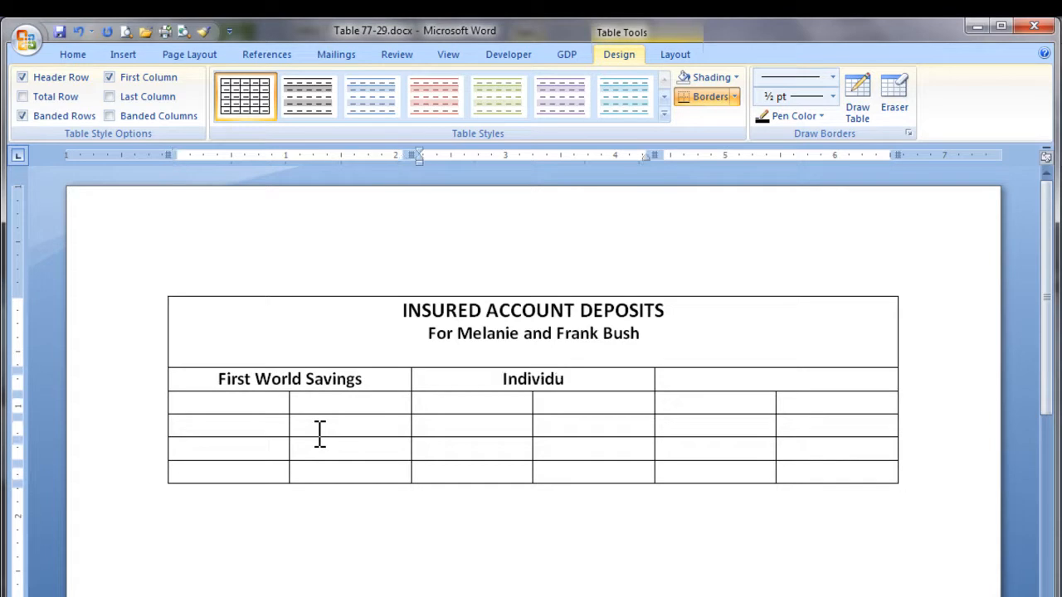
pyautogui.write('al Account')
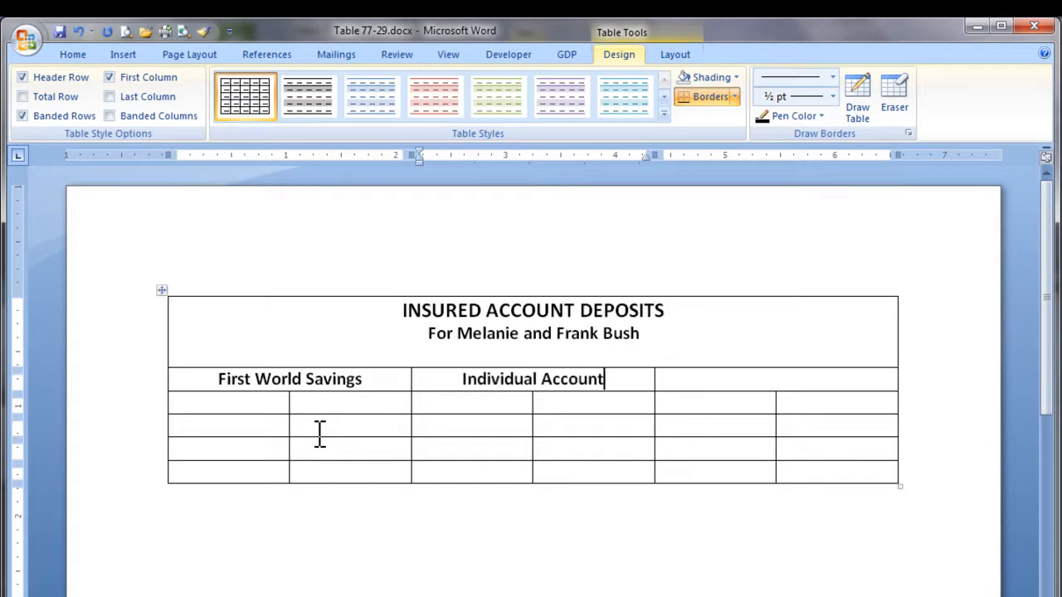
pyautogui.press('Tab')
pyautogui.write('Reti')
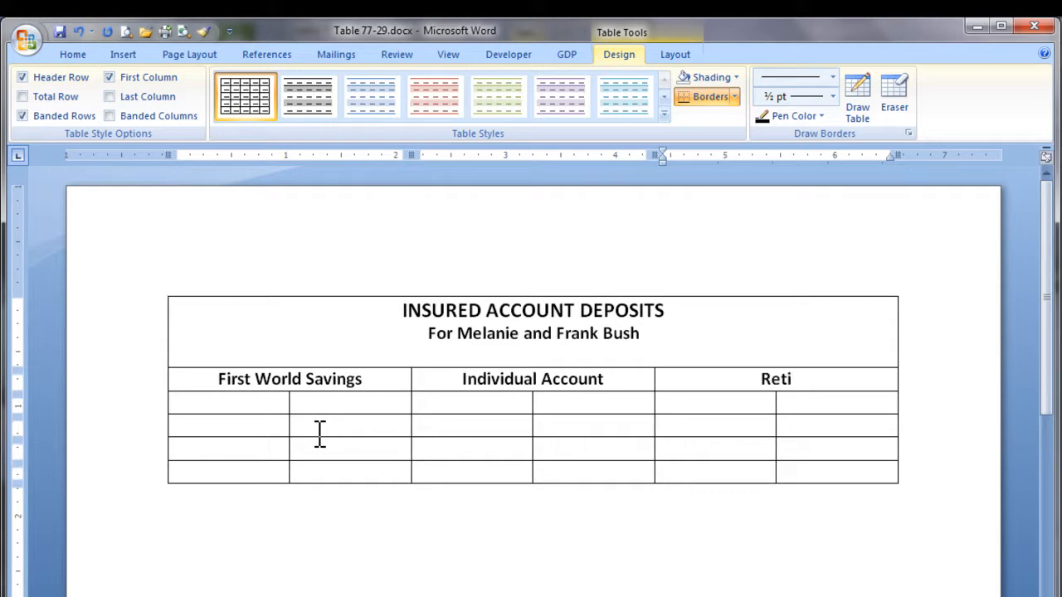
pyautogui.write('rement Account')
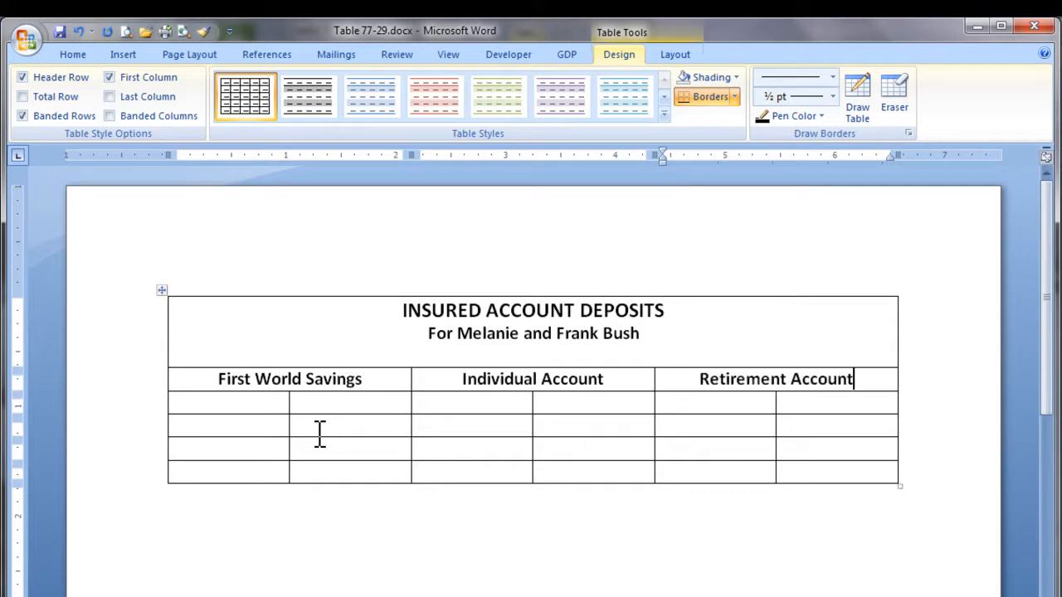
# Apply bold formatting to the empty third row of the table.
pyautogui.press('Tab')
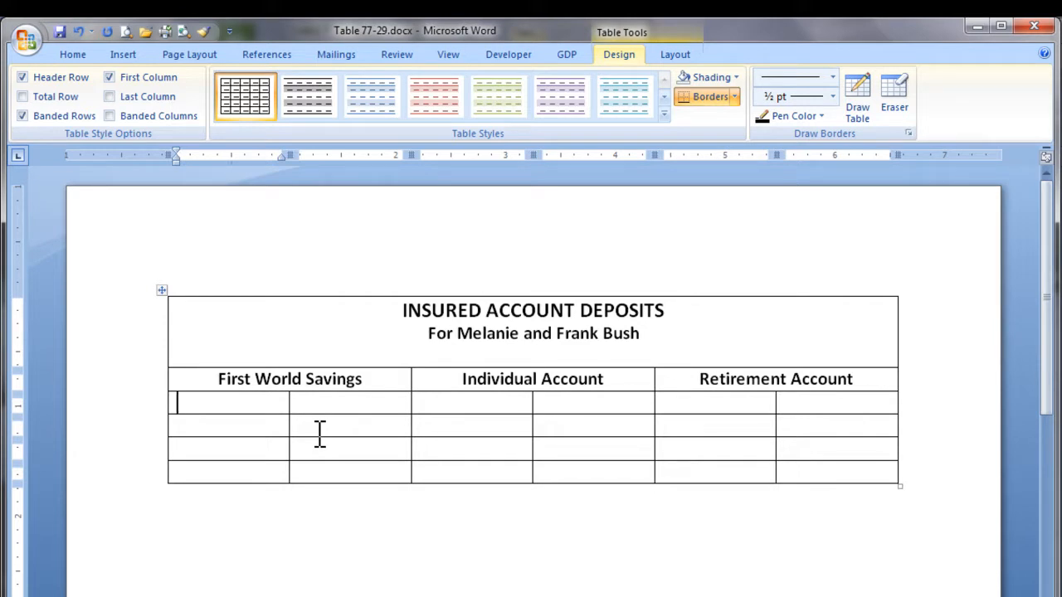
pyautogui.click(149, 408)
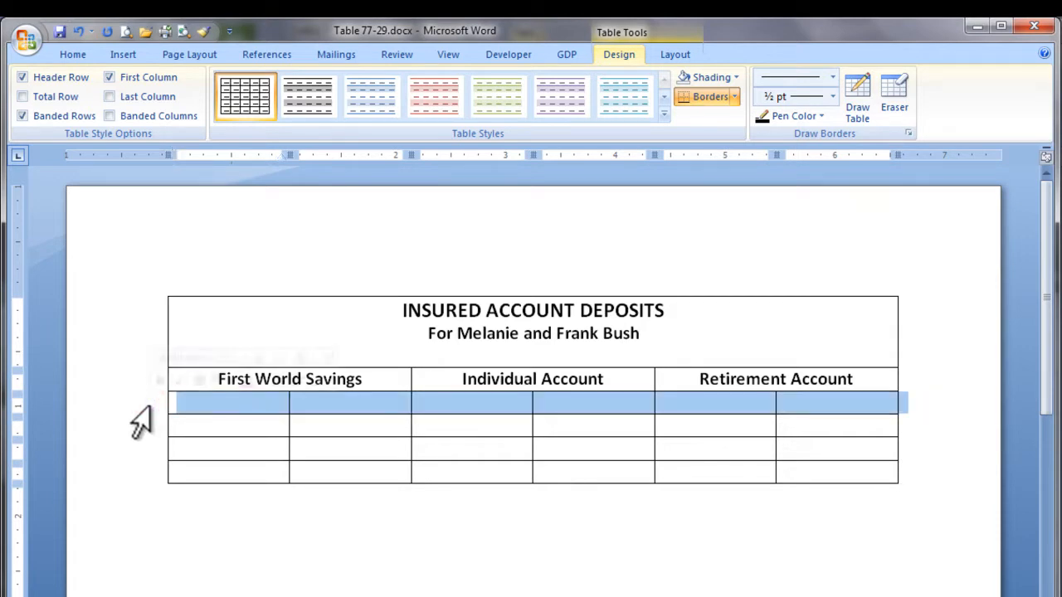
pyautogui.click(212, 404)
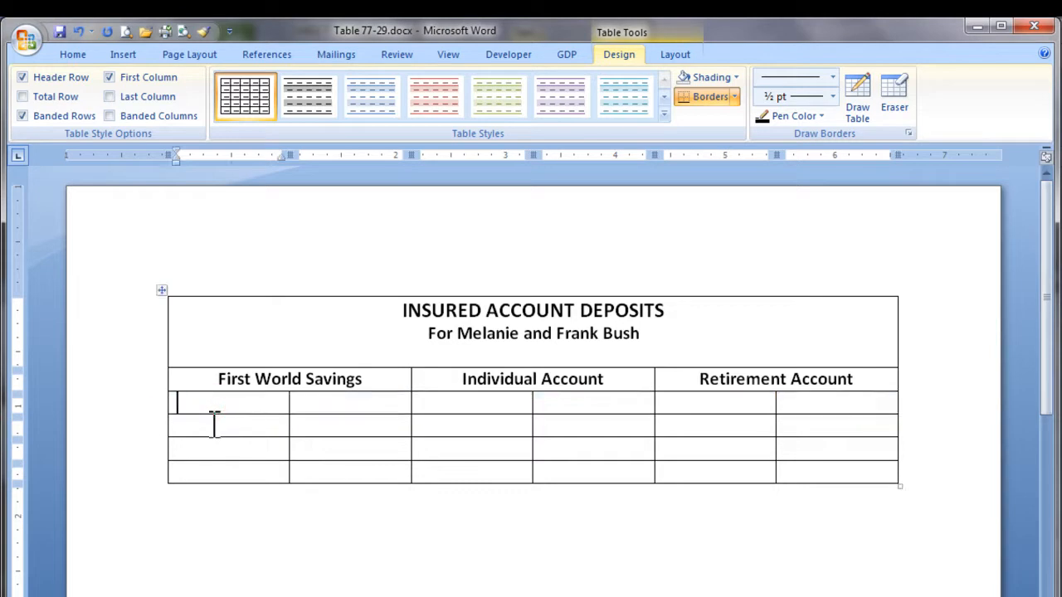
# Fill the third row with "Month", "Branch" and both account holders' abbreviated names under Individual Account and again under Retirement Account.
pyautogui.write('Month')
pyautogui.press('Tab')
pyautogui.write('Branch')
pyautogui.press('Tab')
pyautogui.write('M. Bush')
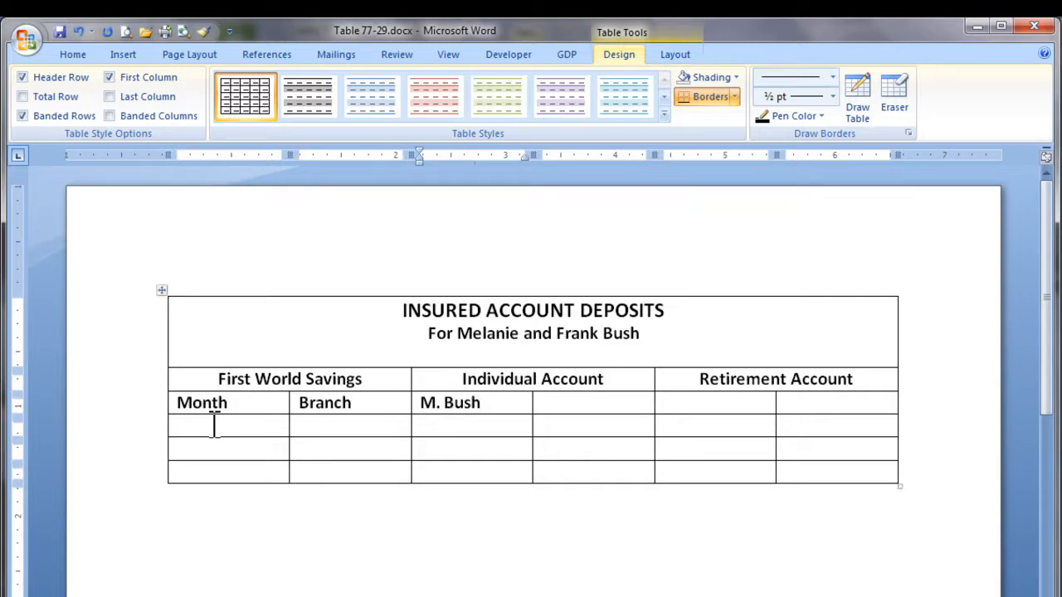
pyautogui.press('Tab')
pyautogui.write('F.')
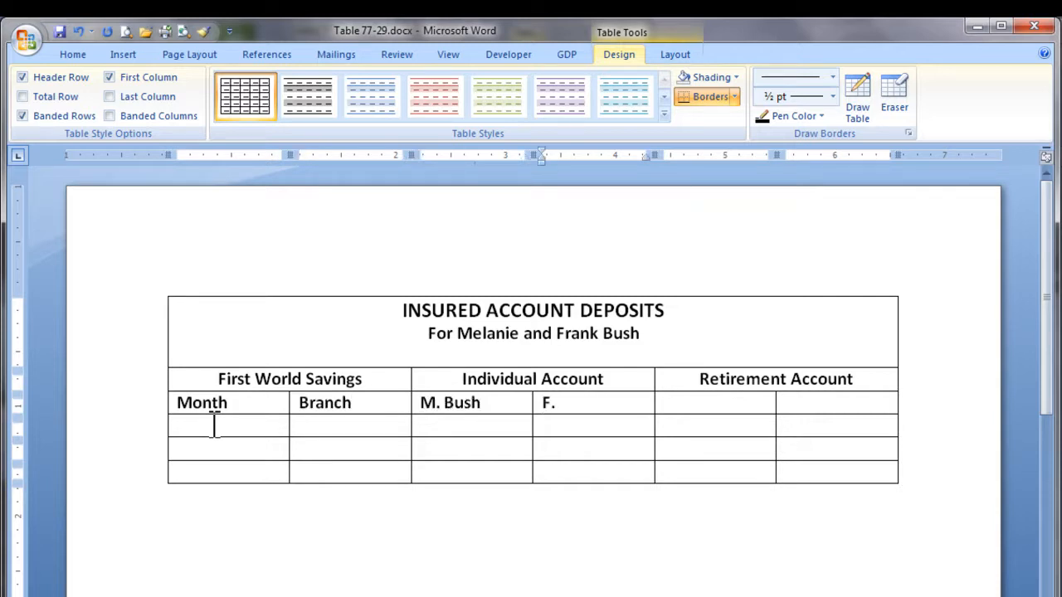
pyautogui.write(' bush')
pyautogui.press('Tab')
pyautogui.write('M. Bush')
pyautogui.press('Tab')
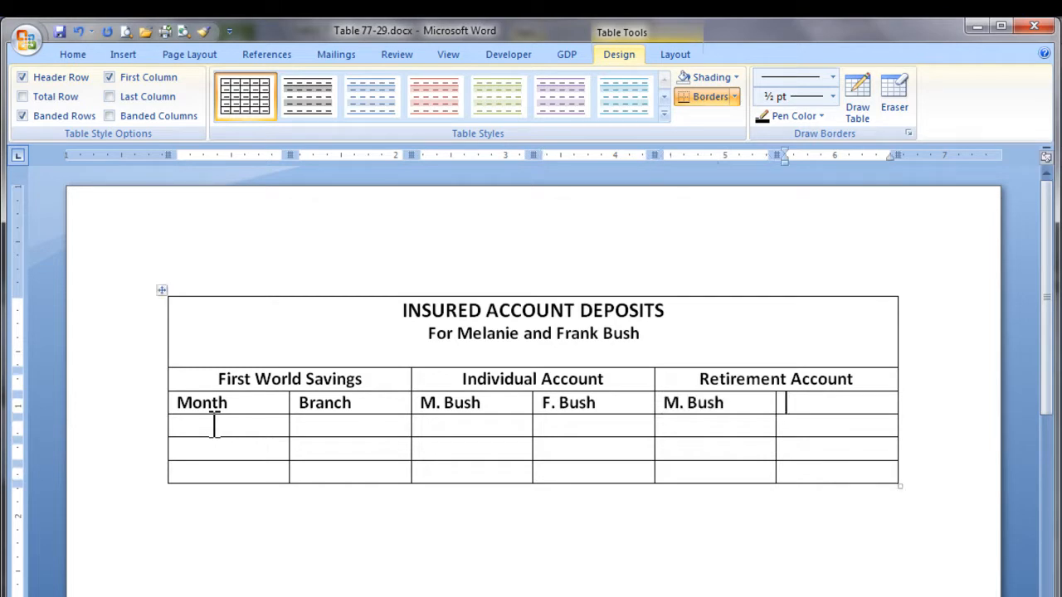
pyautogui.write('F. Bush')
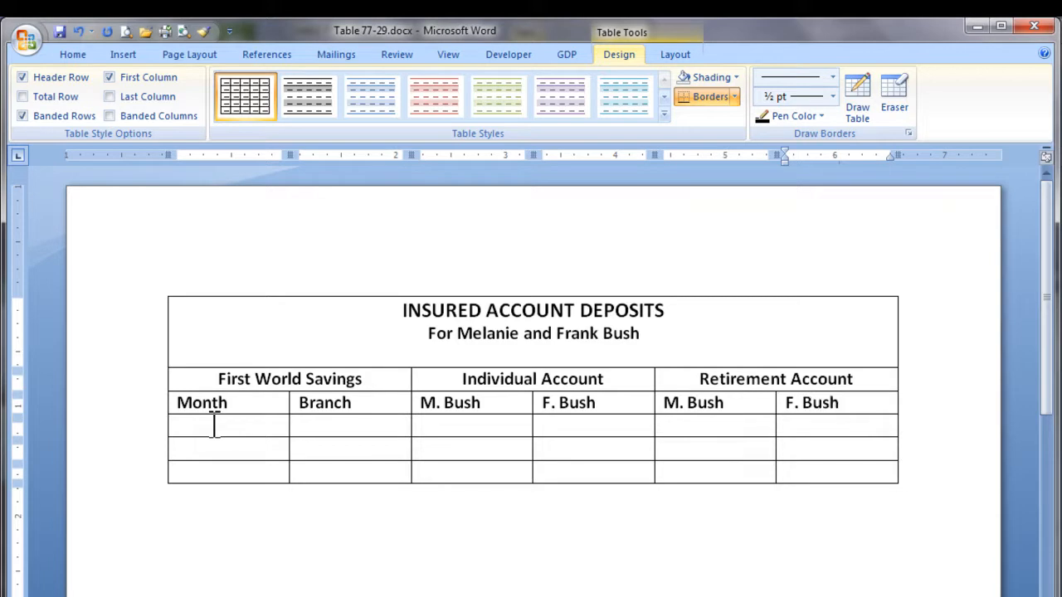
# Fill the body rows: January, Reseda, $5,500, $2,350, $2,000, $10,000; February, Valencia, 7,950, 5,700, 5,500, 4,300; March, Van Nuys, 2,400, 7,300, 9,300, 2,550.
pyautogui.click(211, 426)
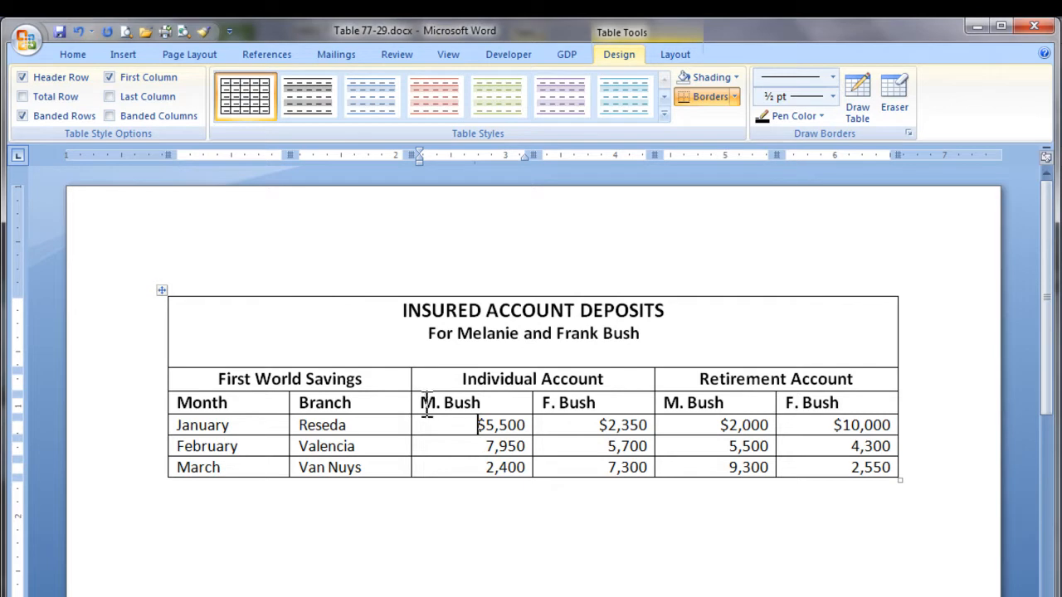
# Apply Align Center Right to the four deposit columns, from the account holder headings down to the March amounts.
pyautogui.moveTo(423, 404); pyautogui.dragTo(855, 477)
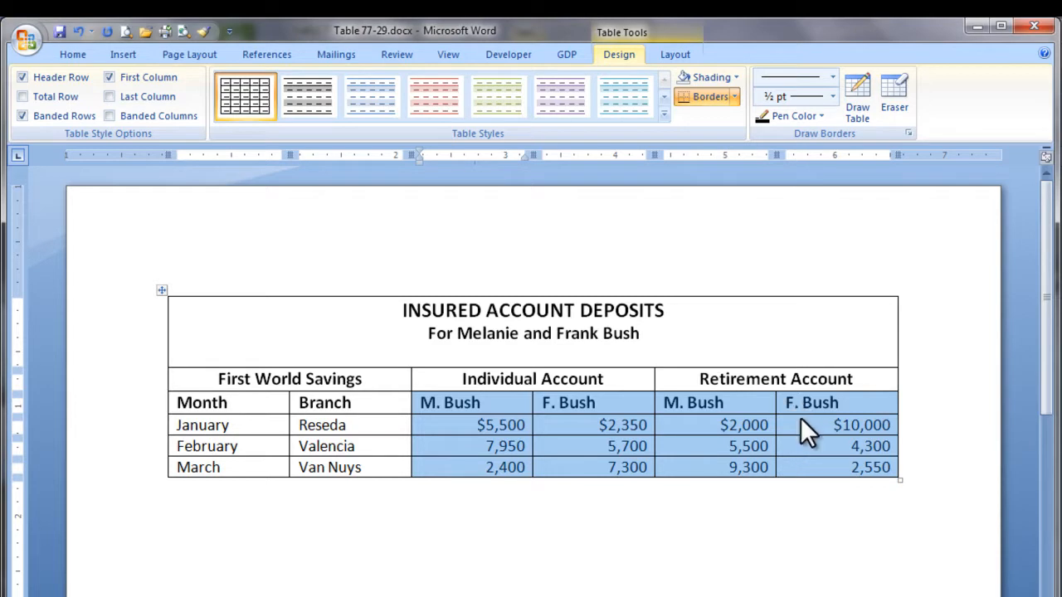
pyautogui.click(677, 55)
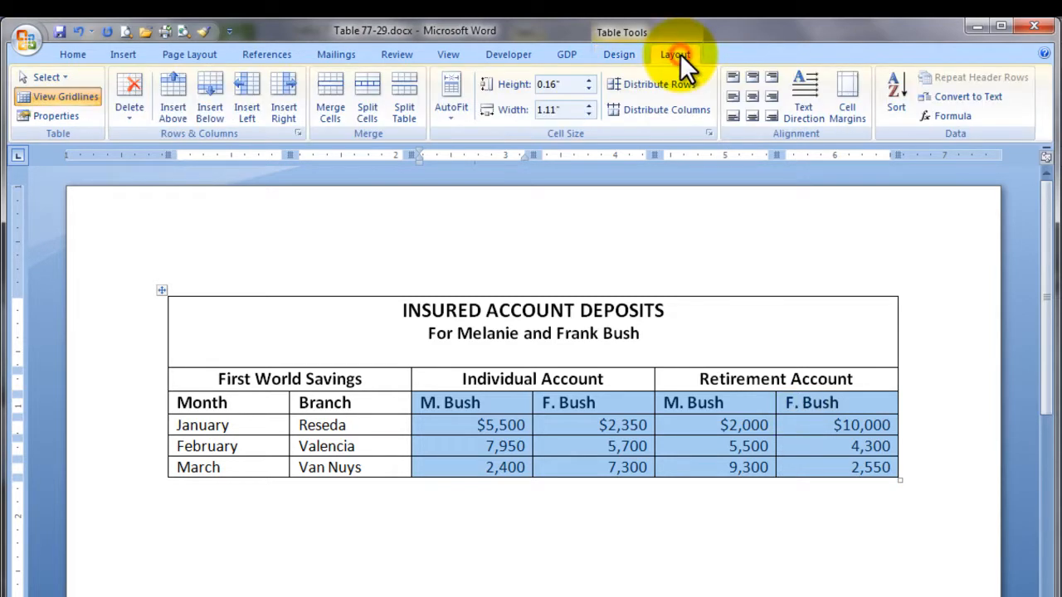
pyautogui.click(770, 96)
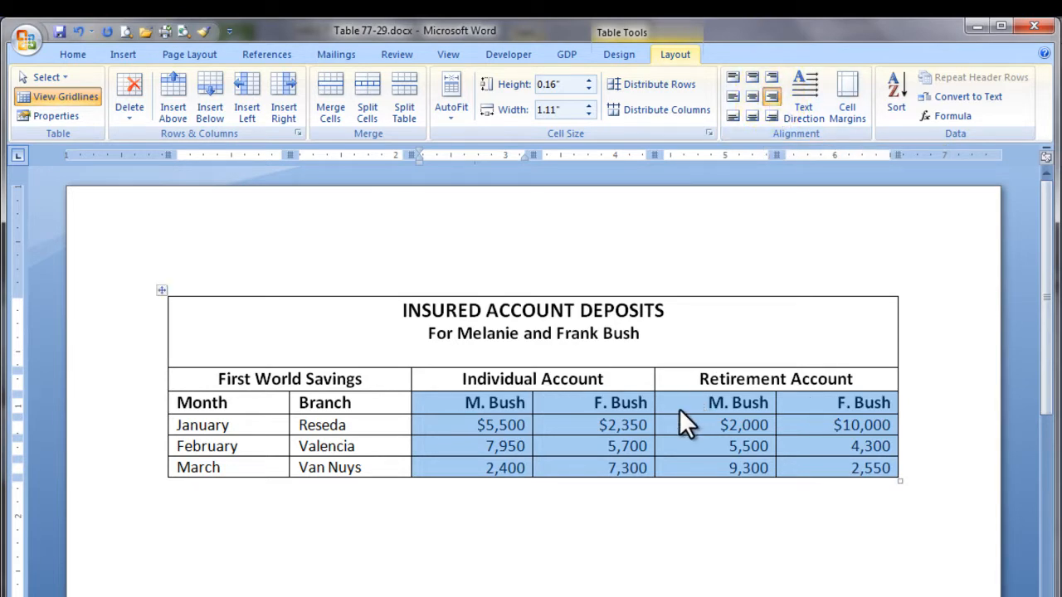
# AutoFit the table's columns to their contents.
pyautogui.click(557, 361)
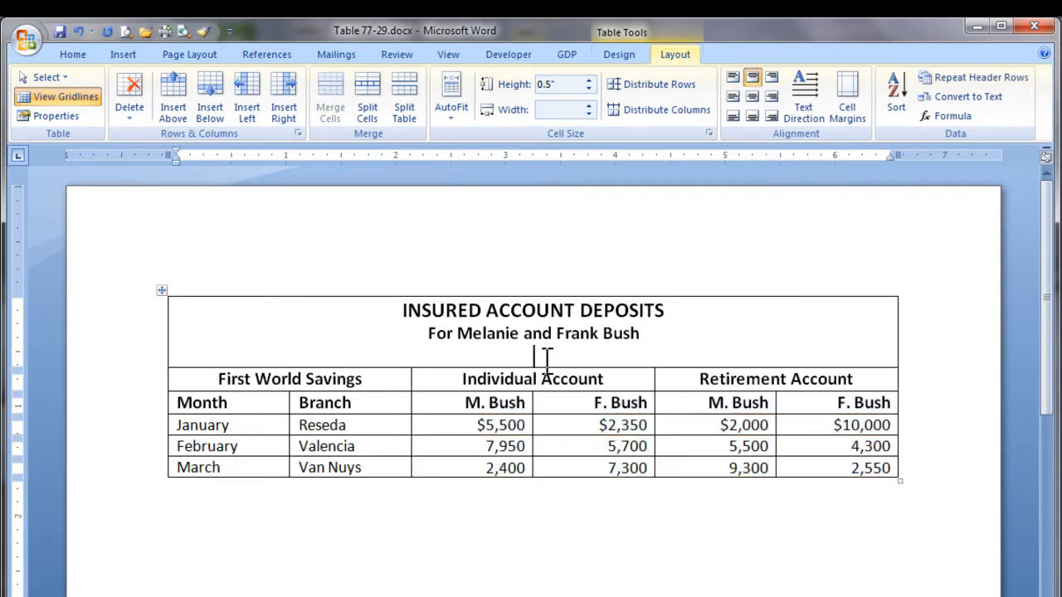
pyautogui.rightClick(540, 356)
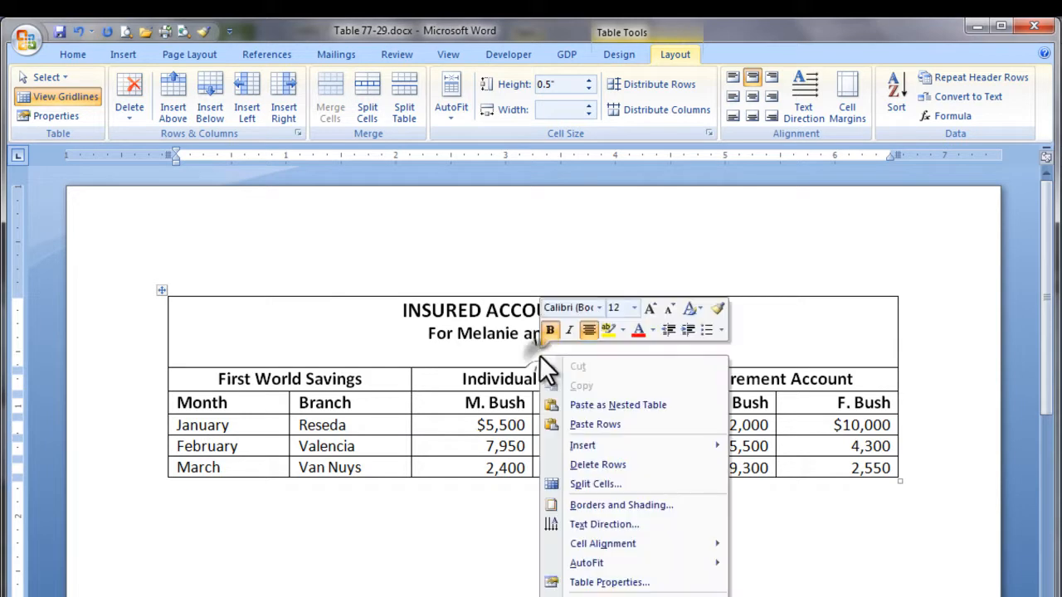
pyautogui.moveTo(641, 564)
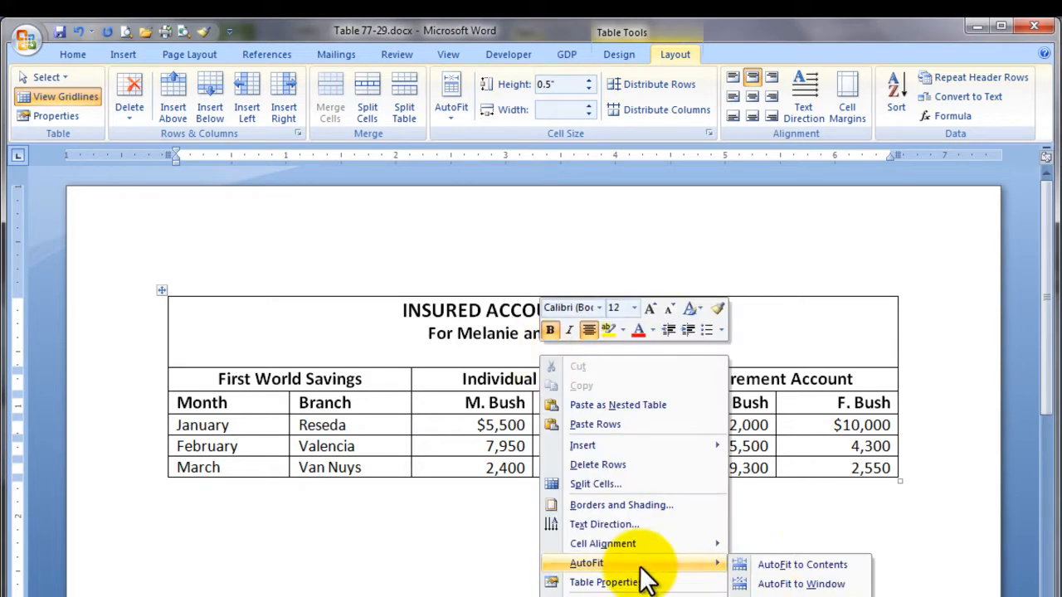
pyautogui.click(786, 565)
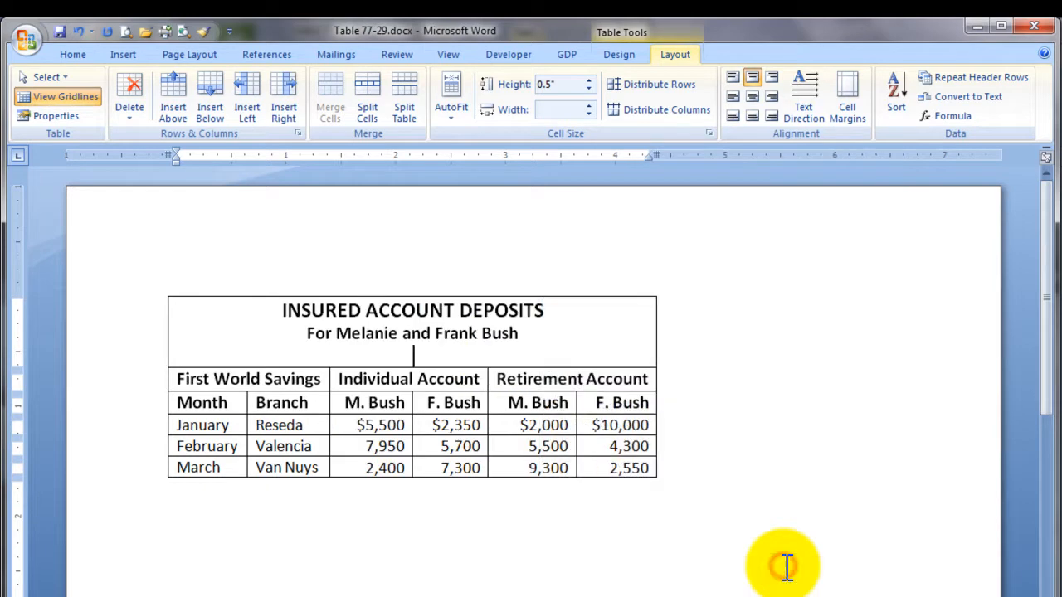
# Center the whole table horizontally on the page through its table properties.
pyautogui.moveTo(157, 284)
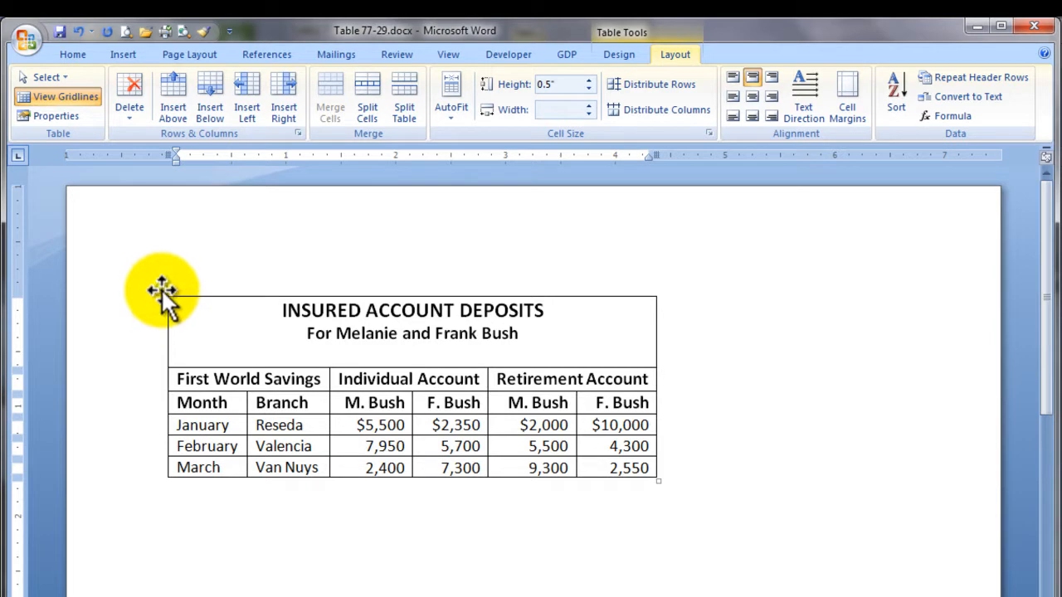
pyautogui.click(160, 288)
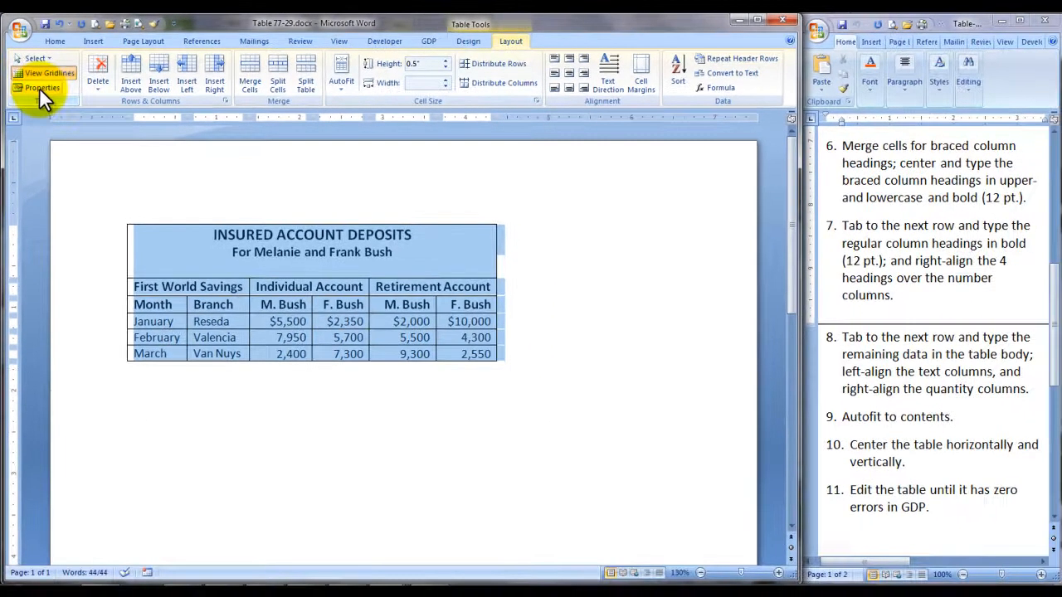
pyautogui.click(39, 87)
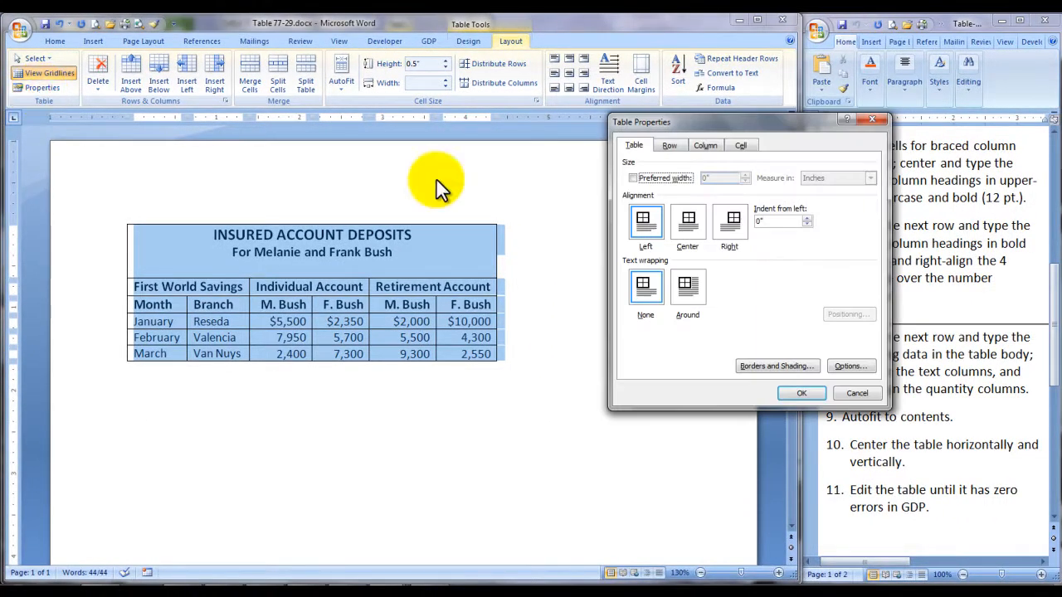
pyautogui.click(686, 226)
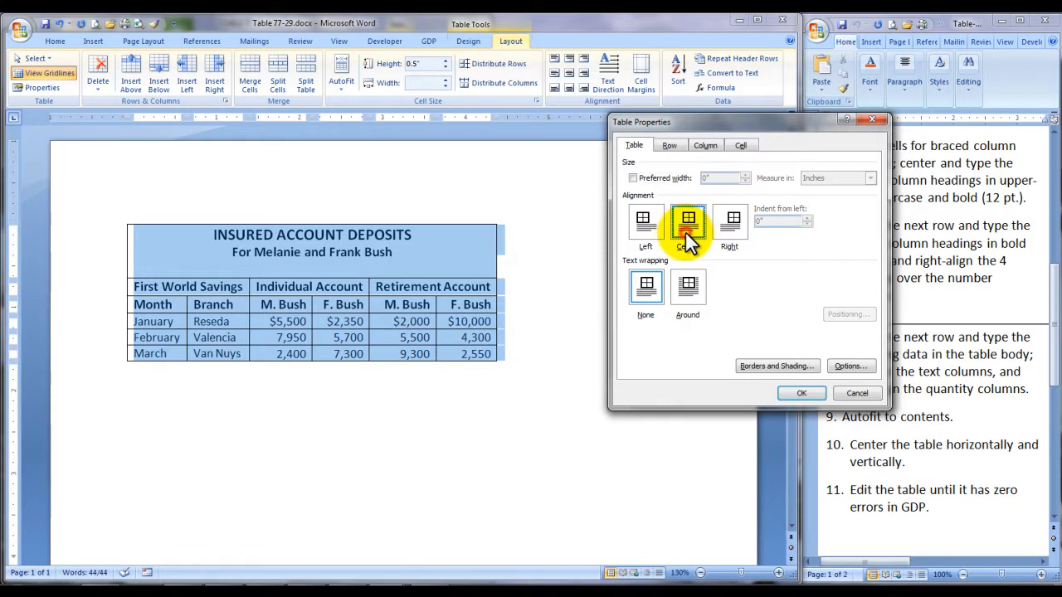
pyautogui.click(796, 392)
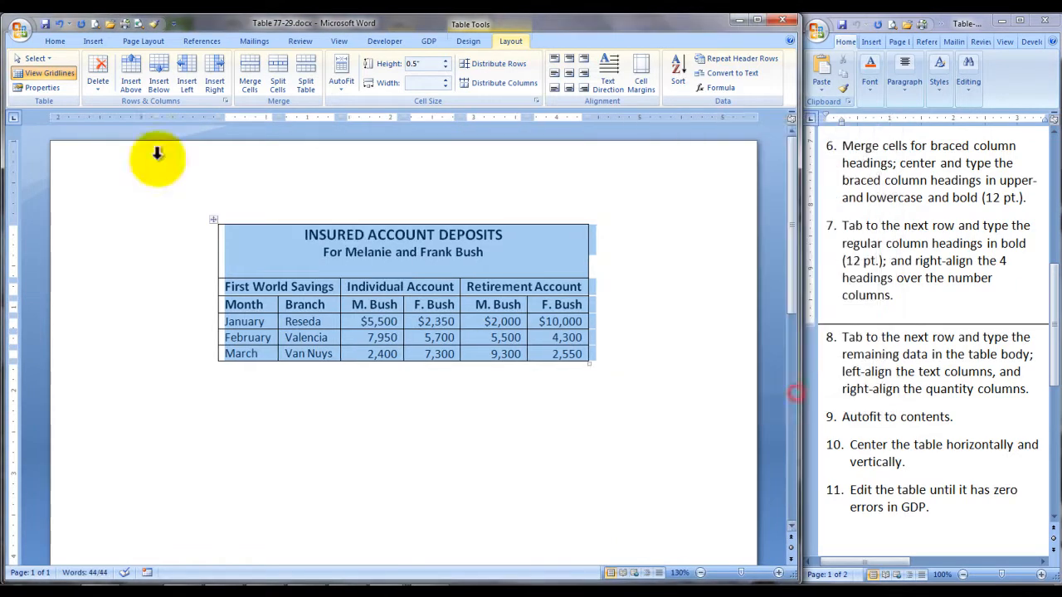
# Set the page's vertical alignment to Center for the whole document.
pyautogui.click(132, 41)
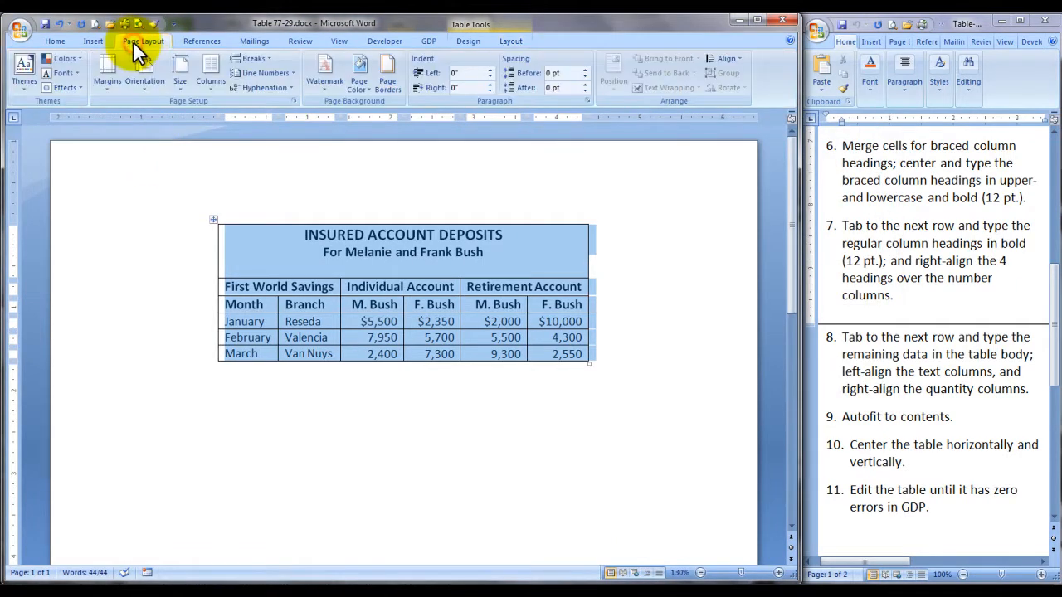
pyautogui.click(292, 100)
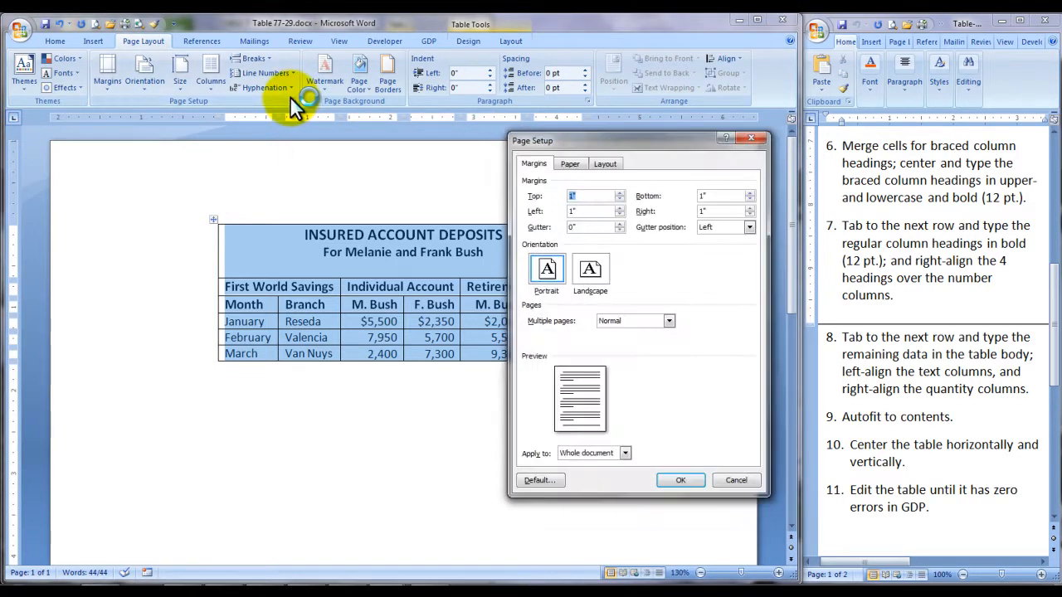
pyautogui.click(609, 165)
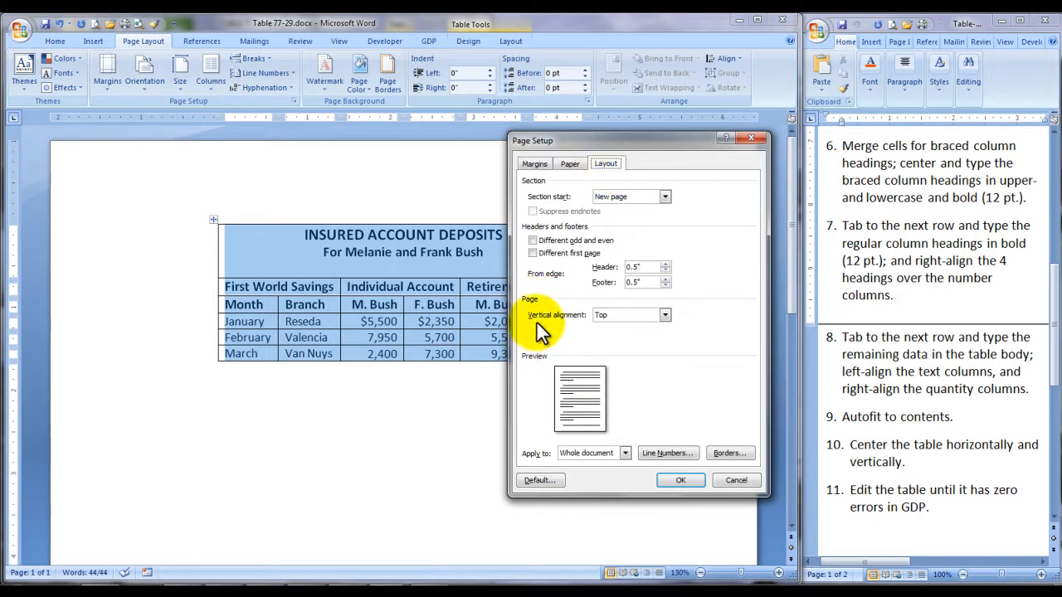
pyautogui.click(665, 315)
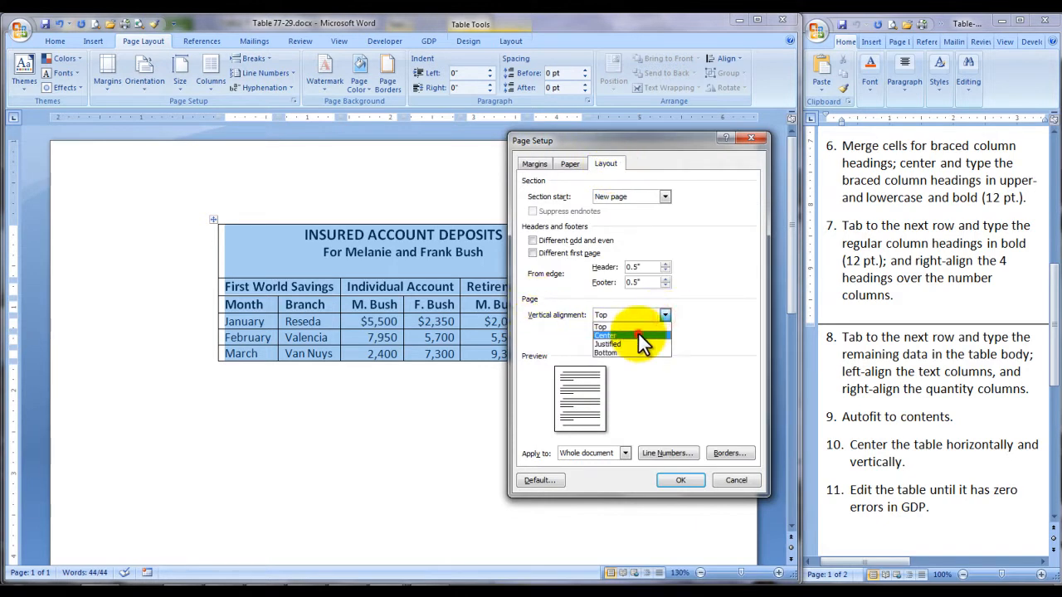
pyautogui.click(638, 332)
pyautogui.click(678, 481)
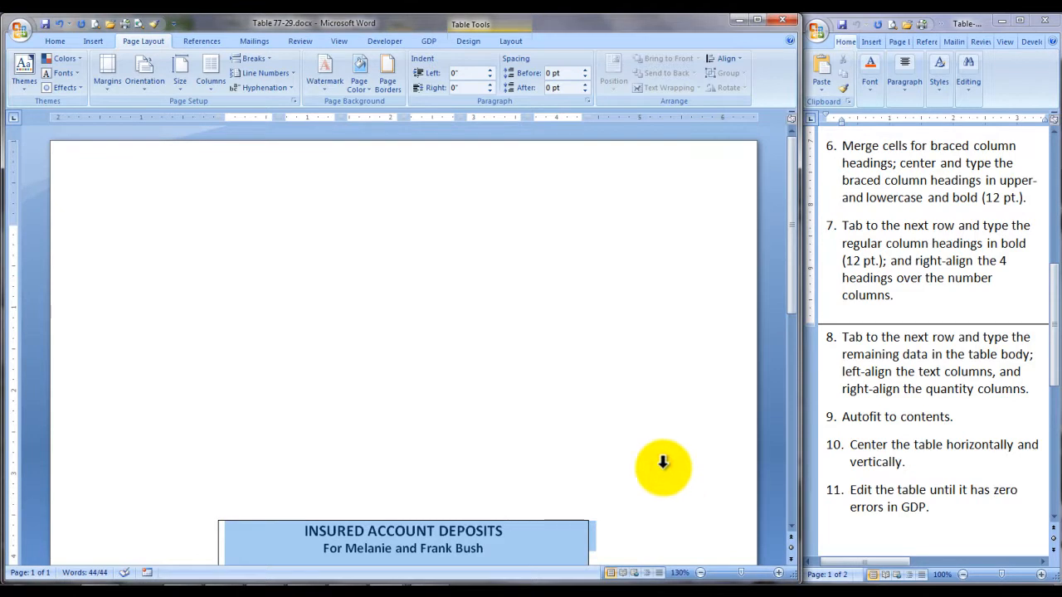
# Deselect the table and display one whole page to check the table's placement.
pyautogui.scroll(-4, 604, 386)
pyautogui.click(661, 397)
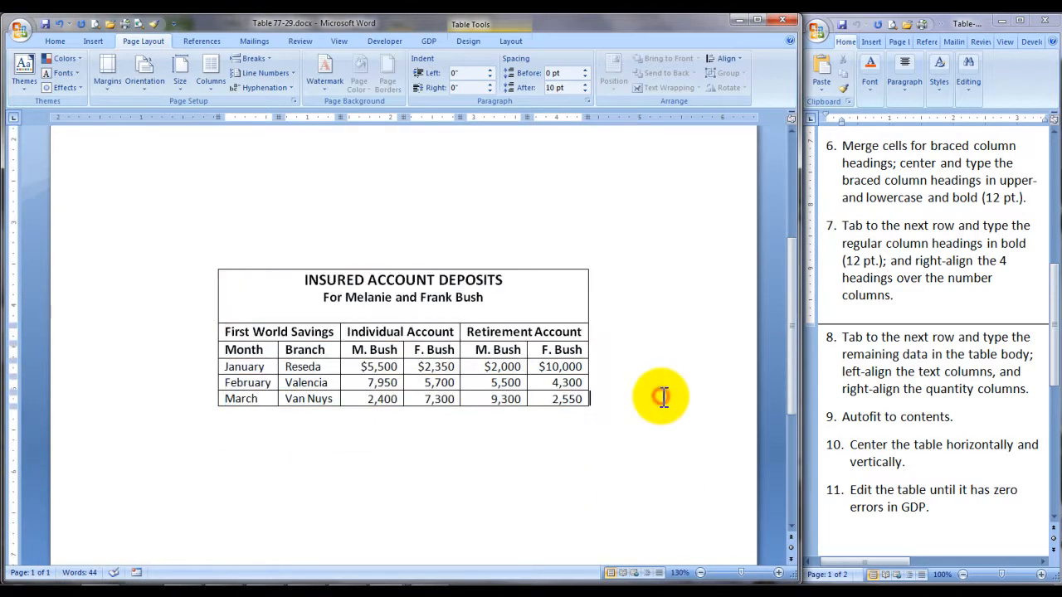
pyautogui.click(338, 41)
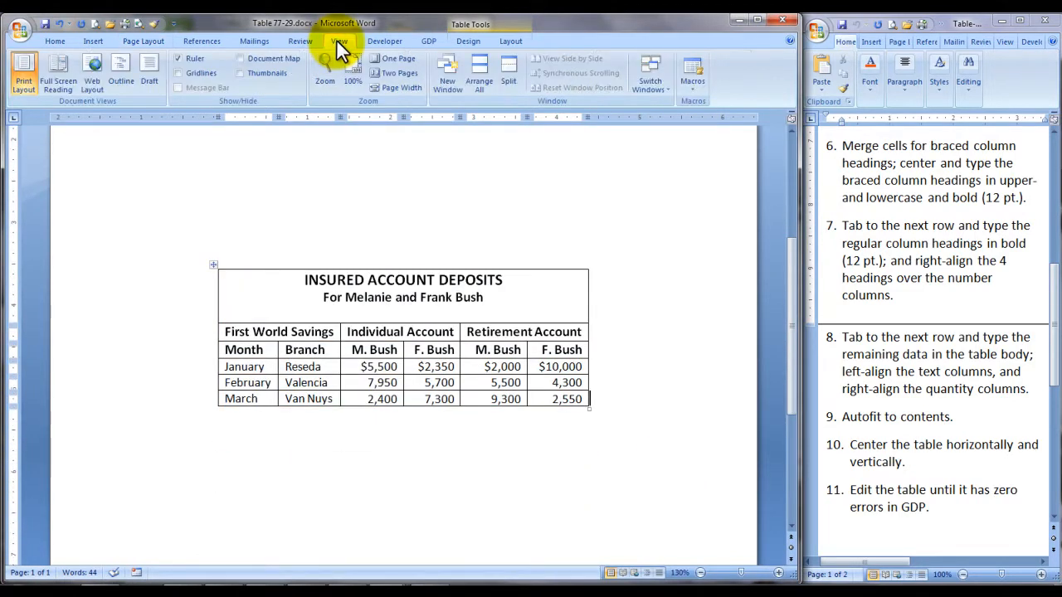
pyautogui.click(392, 58)
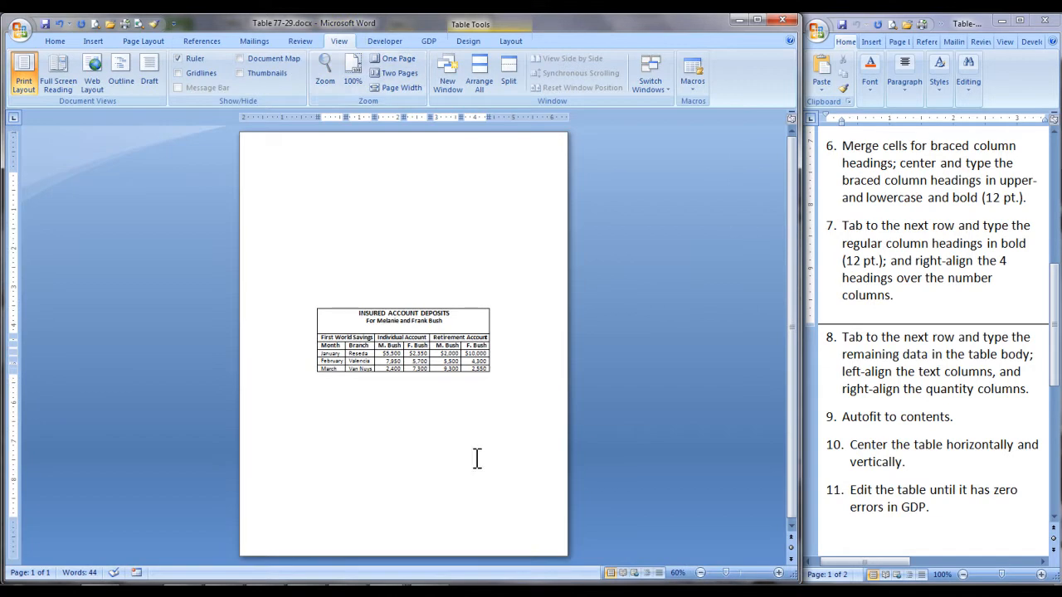